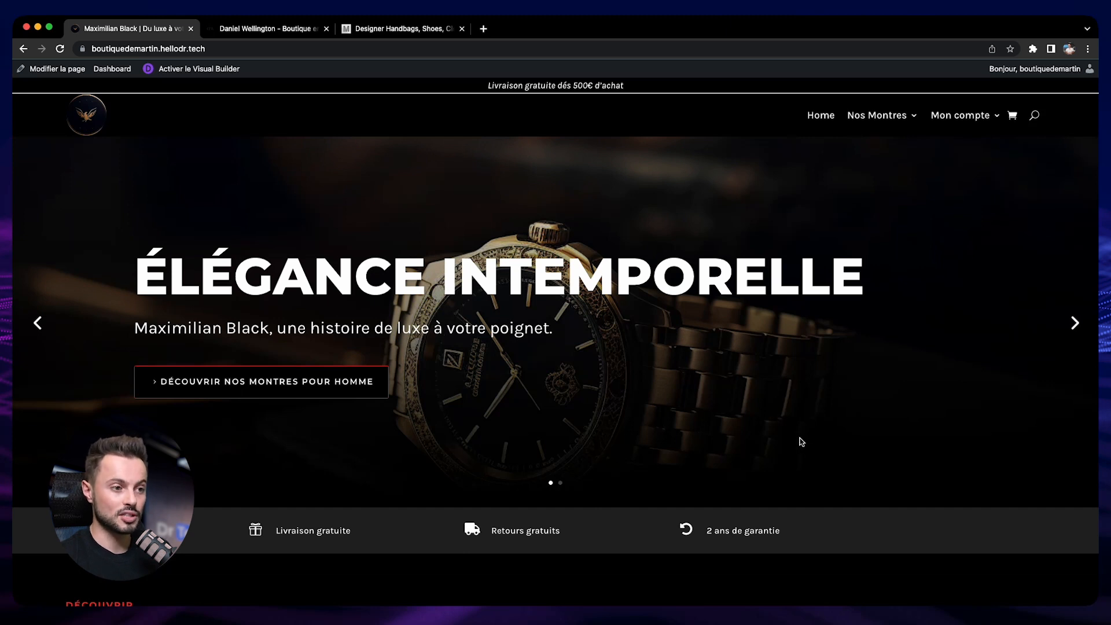
# Step: Open the shop's Montres pour Femme category and examine its product grid, sidebar and header
pyautogui.moveTo(877, 115)
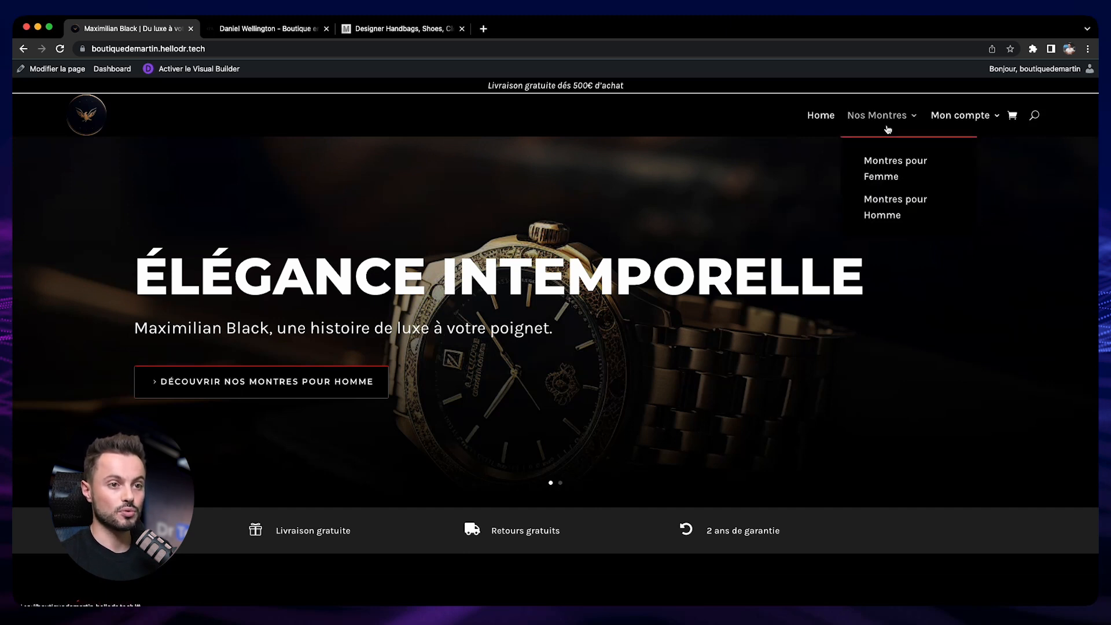
pyautogui.click(893, 178)
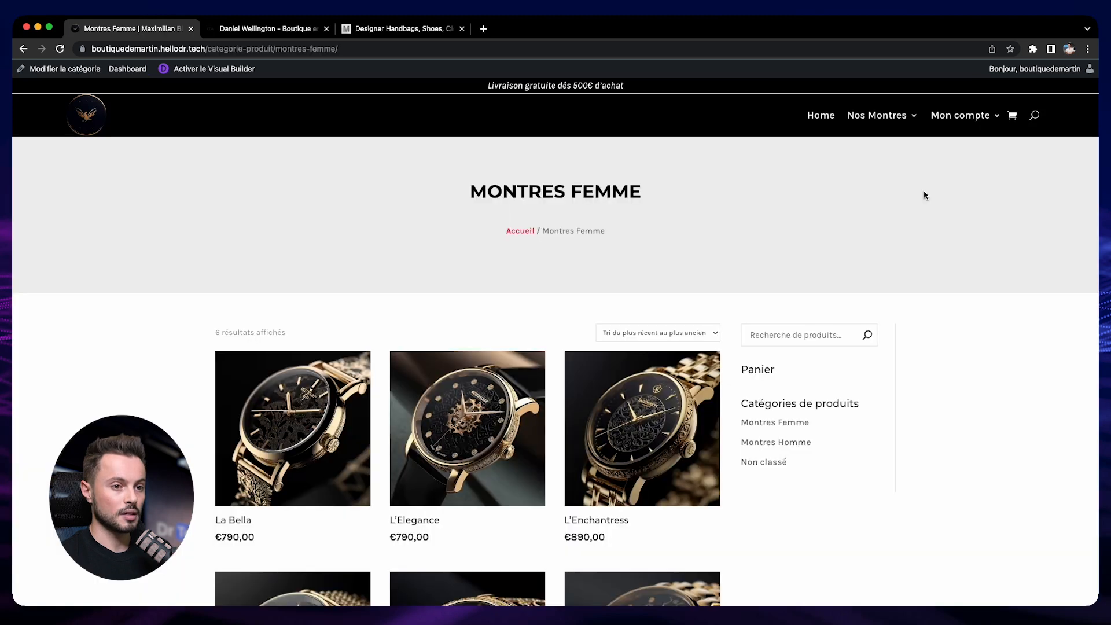
pyautogui.scroll(-8, 967, 274)
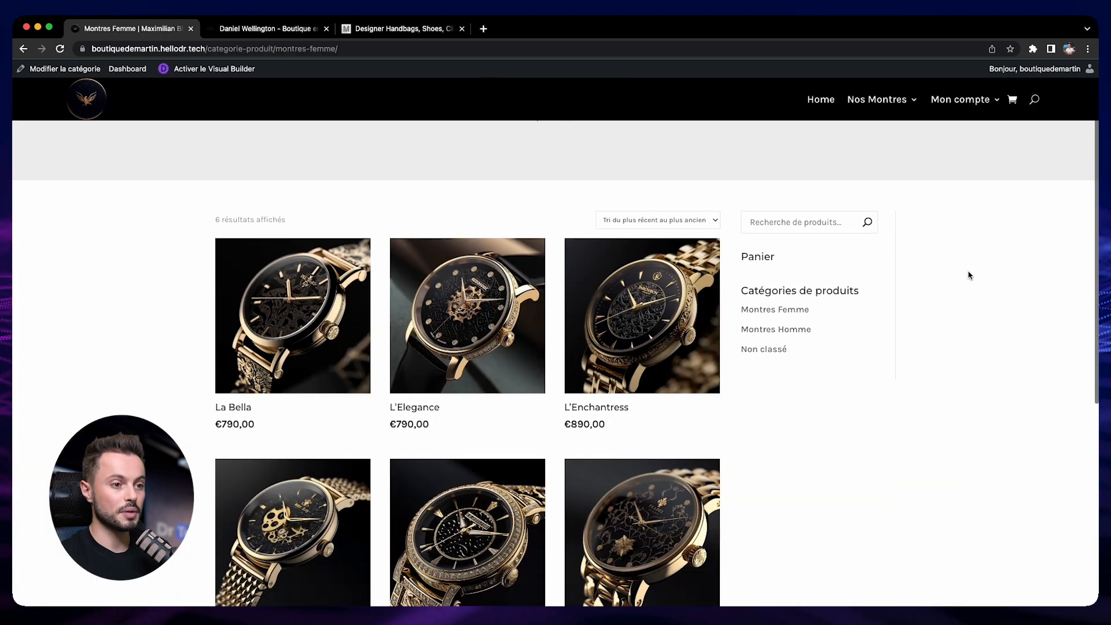
pyautogui.scroll(2, 969, 275)
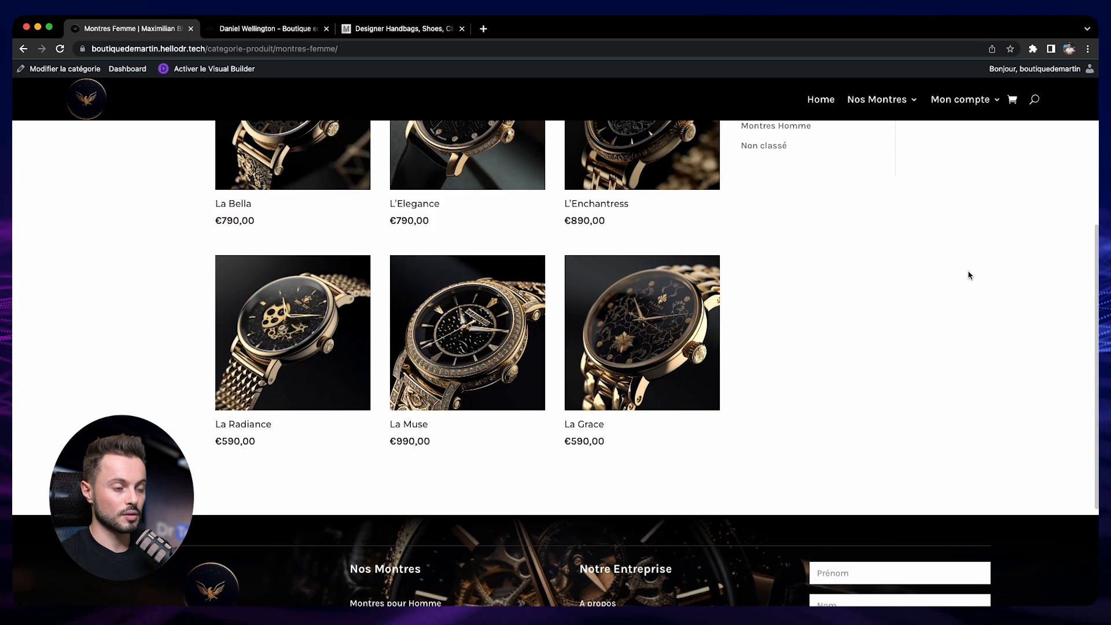
pyautogui.scroll(6, 926, 276)
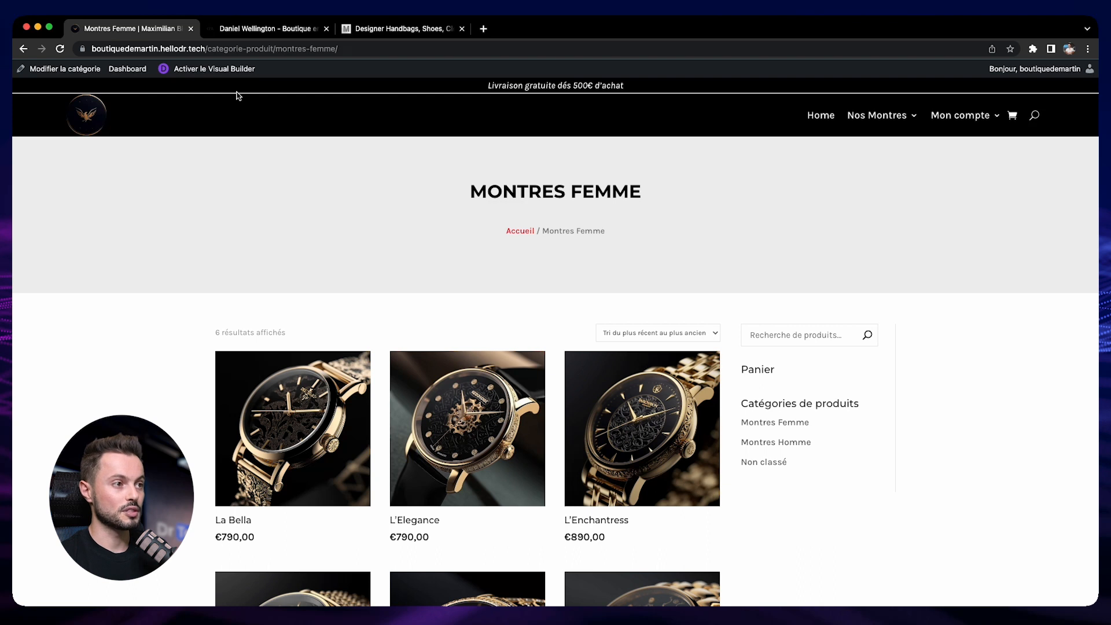
# Step: Switch to the Daniel Wellington site and open its Montres Femmes collection
pyautogui.click(259, 29)
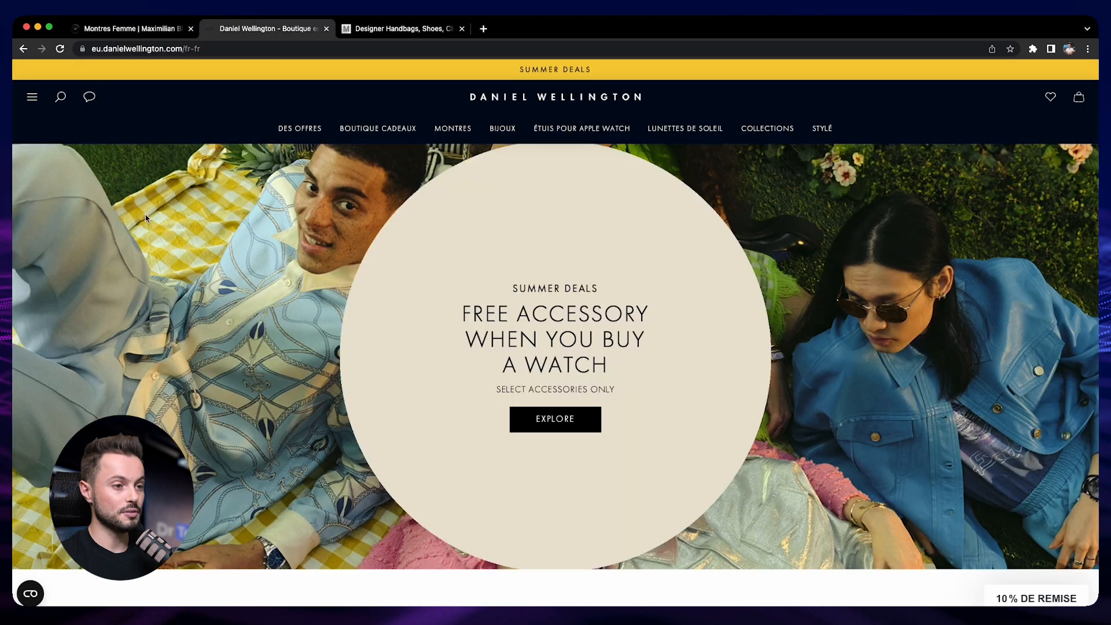
pyautogui.click(451, 132)
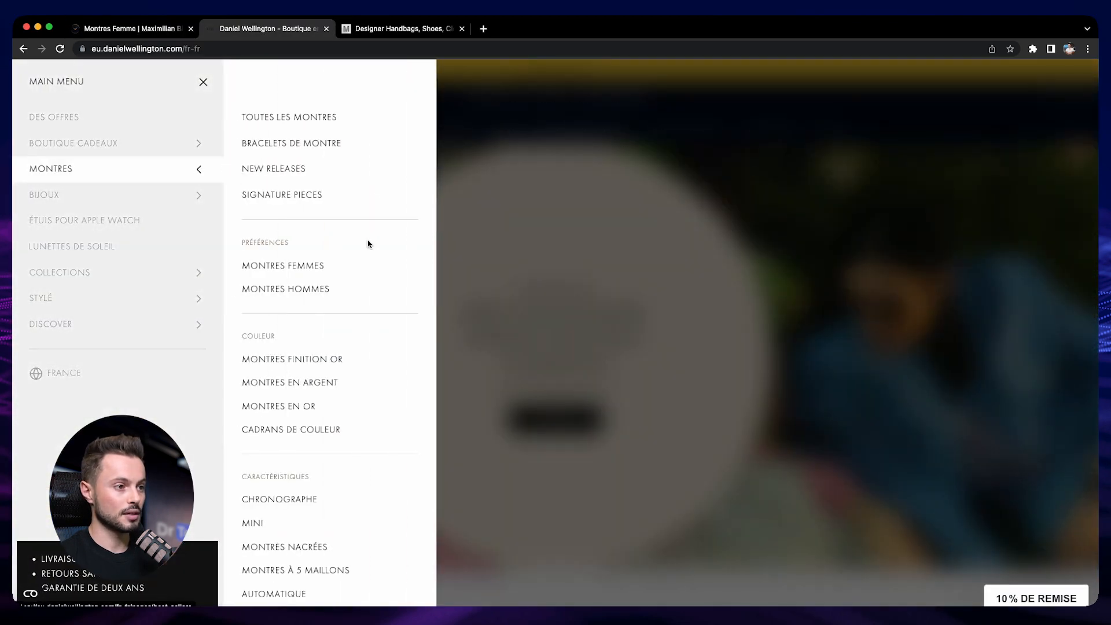
pyautogui.click(296, 267)
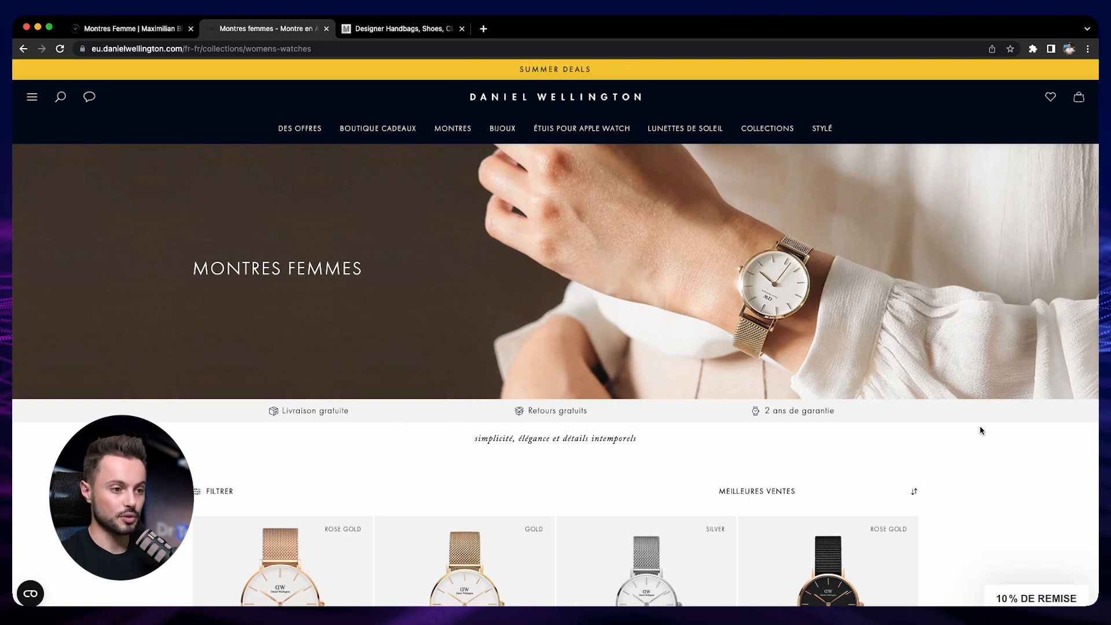
# Step: Examine the Daniel Wellington collection page's banner, reassurance bar, product grid and pagination
pyautogui.scroll(-1, 980, 429)
pyautogui.moveTo(474, 400); pyautogui.dragTo(616, 401)
pyautogui.click(689, 399)
pyautogui.scroll(-5, 112, 404)
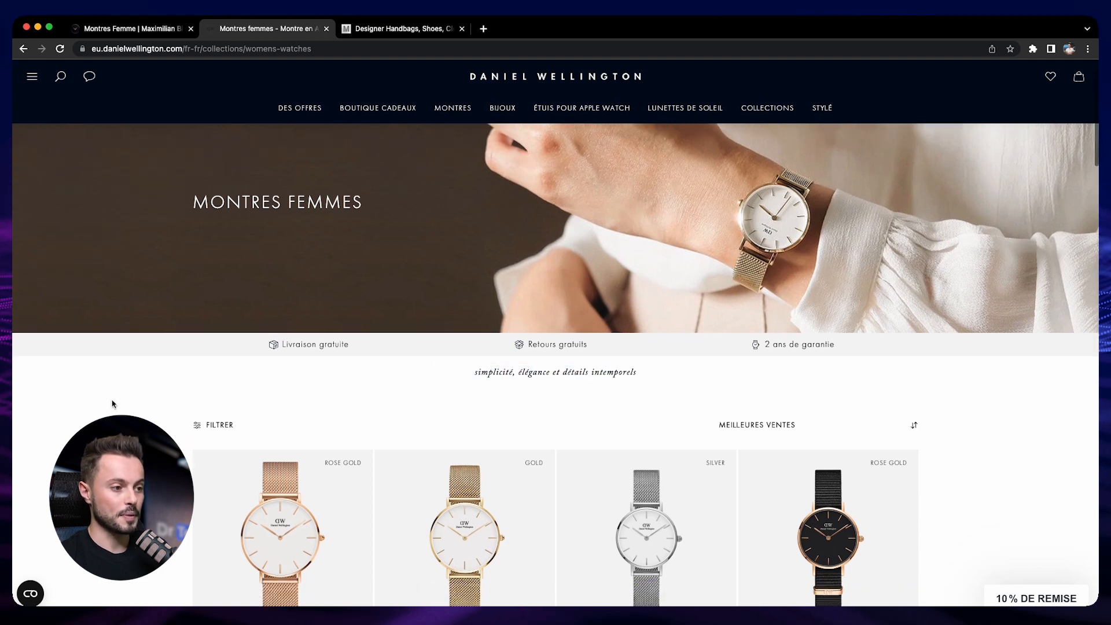
pyautogui.scroll(-18, 146, 355)
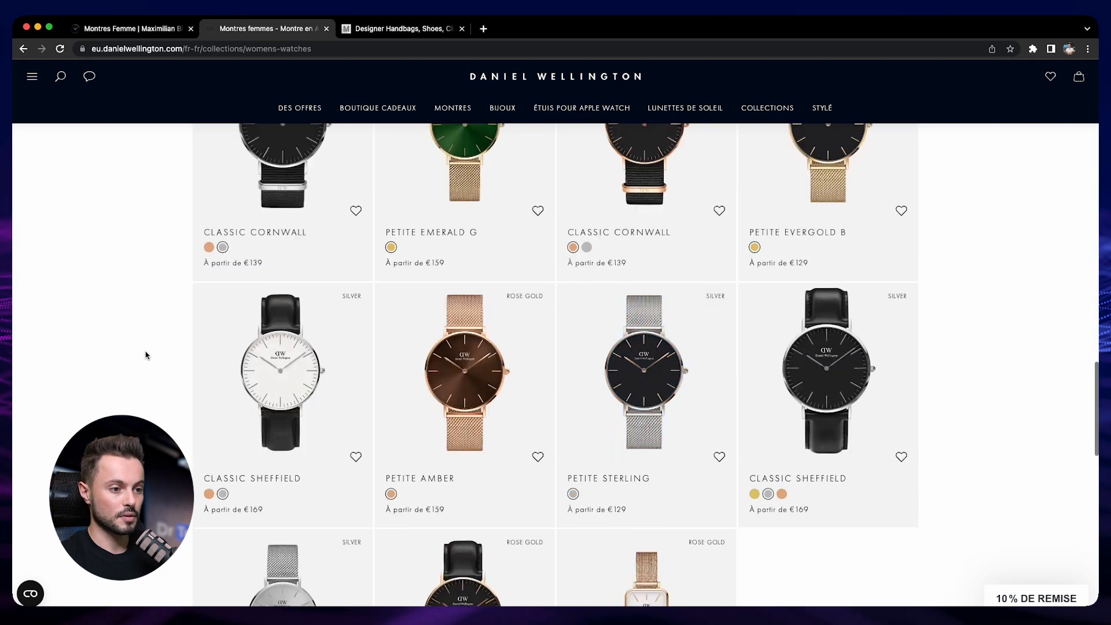
pyautogui.scroll(-3, 137, 369)
pyautogui.scroll(3, 137, 368)
pyautogui.scroll(-3, 138, 369)
pyautogui.scroll(-2, 137, 369)
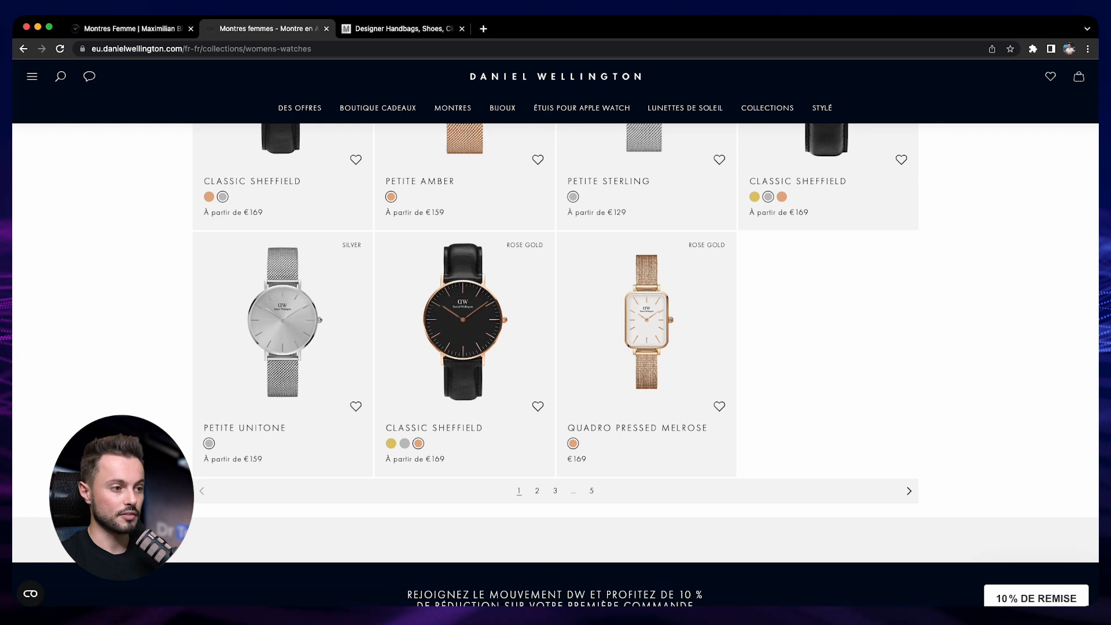
pyautogui.scroll(20, 158, 414)
pyautogui.scroll(10, 158, 411)
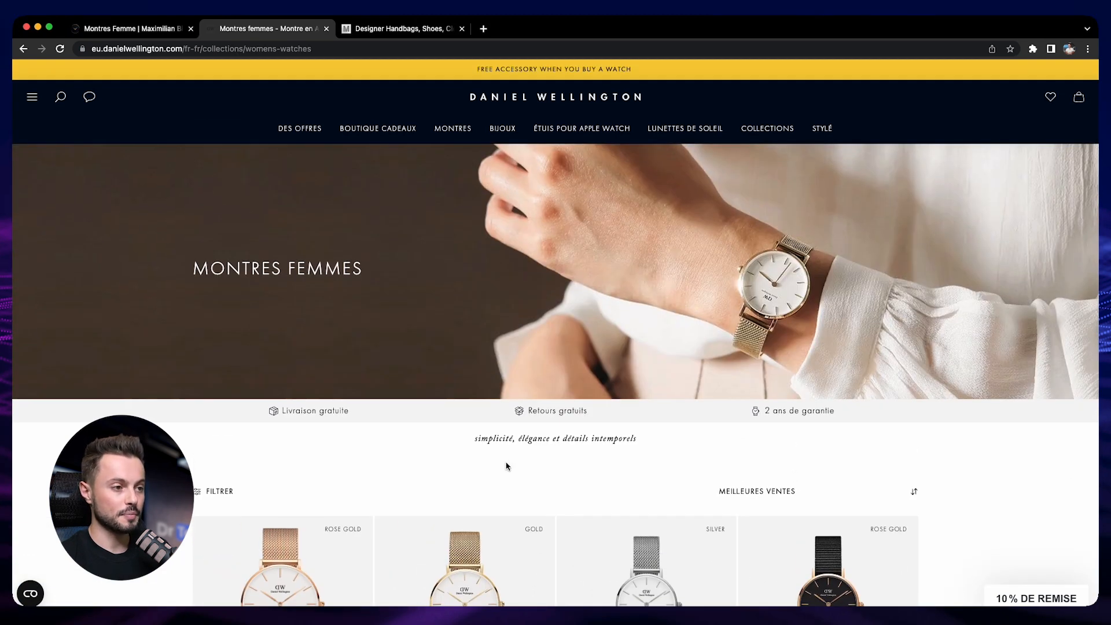
# Step: Open the women's watches category on the Michael Kors site and examine its filters and product grid
pyautogui.click(384, 32)
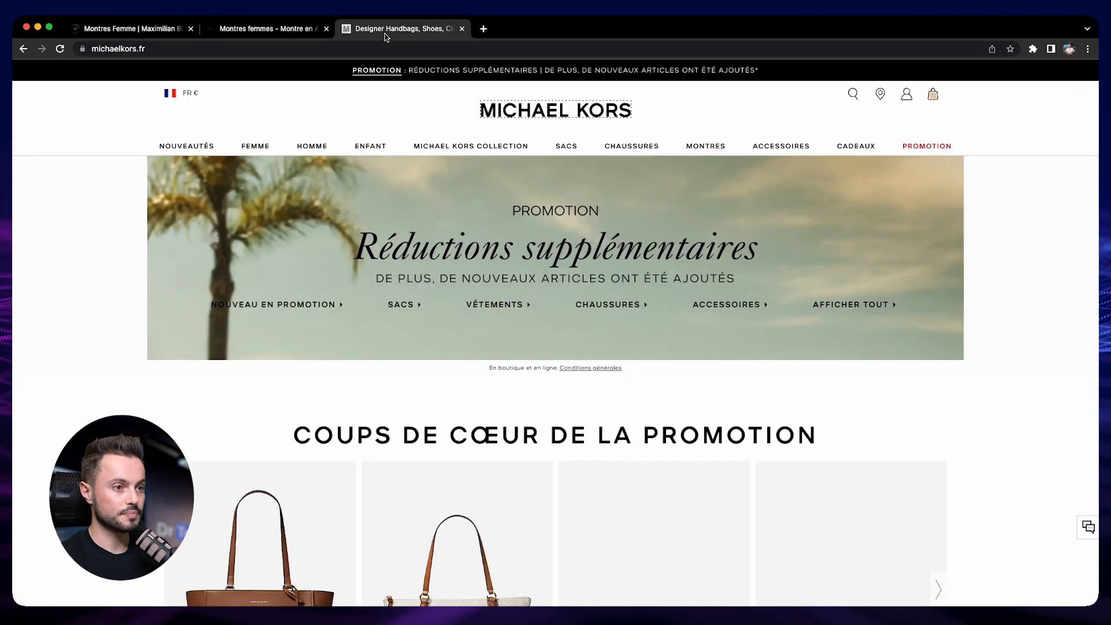
pyautogui.moveTo(711, 150)
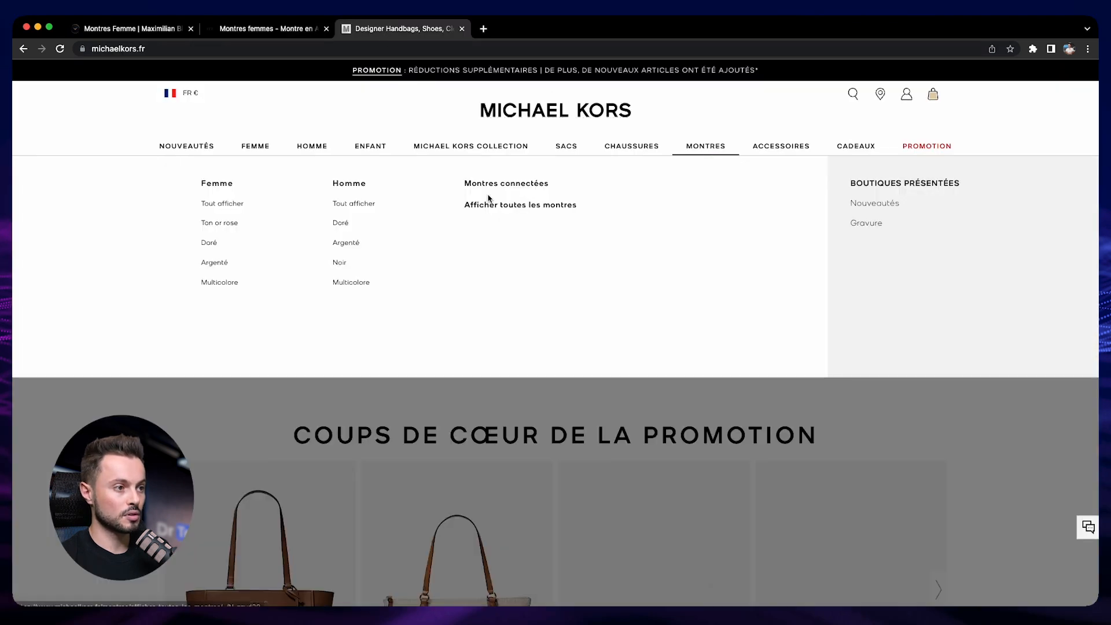
pyautogui.click(220, 187)
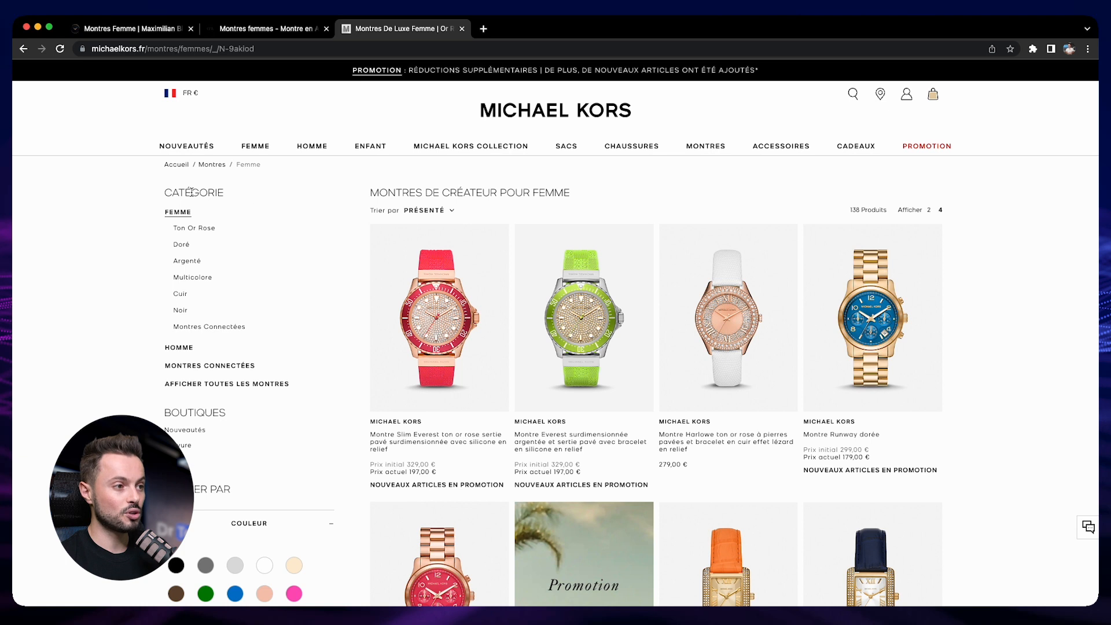
pyautogui.scroll(-1, 214, 370)
pyautogui.scroll(1, 213, 374)
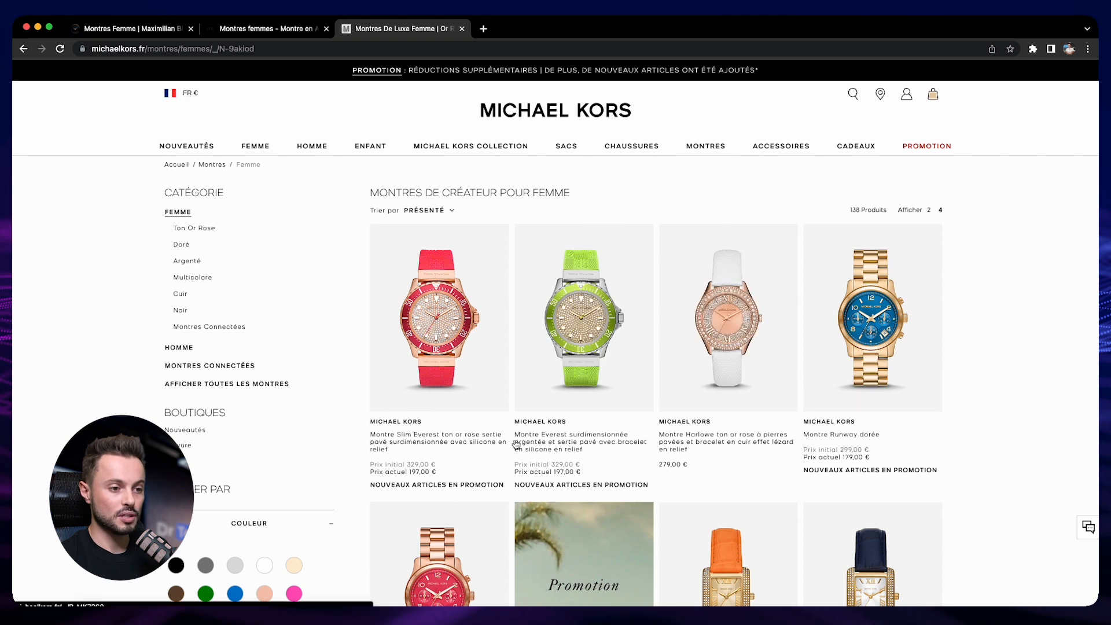
pyautogui.scroll(-12, 601, 484)
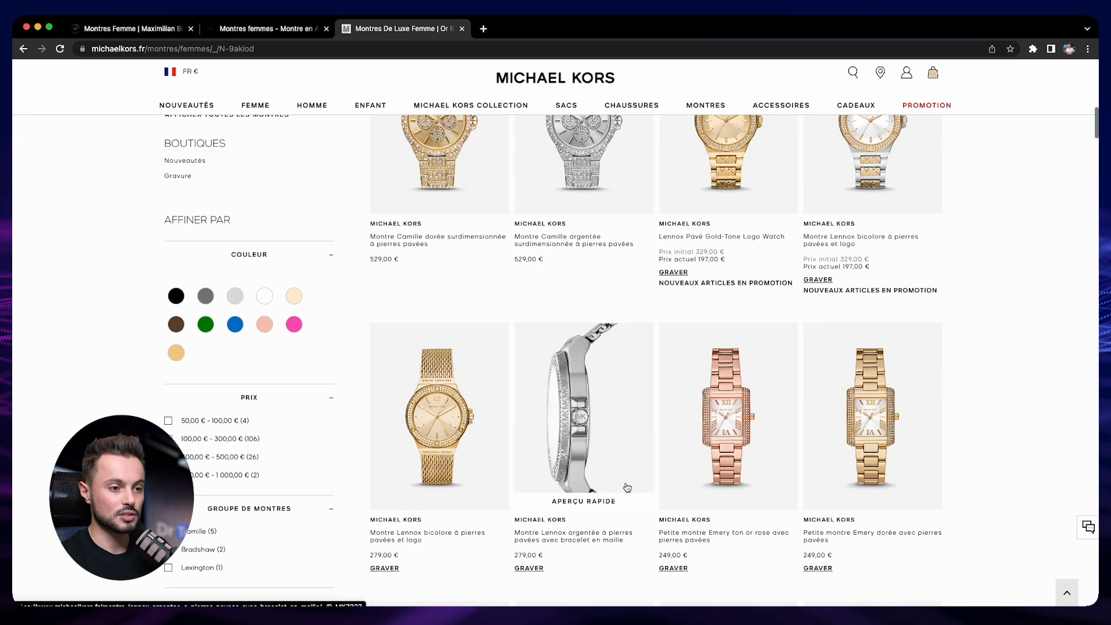
pyautogui.scroll(15, 674, 471)
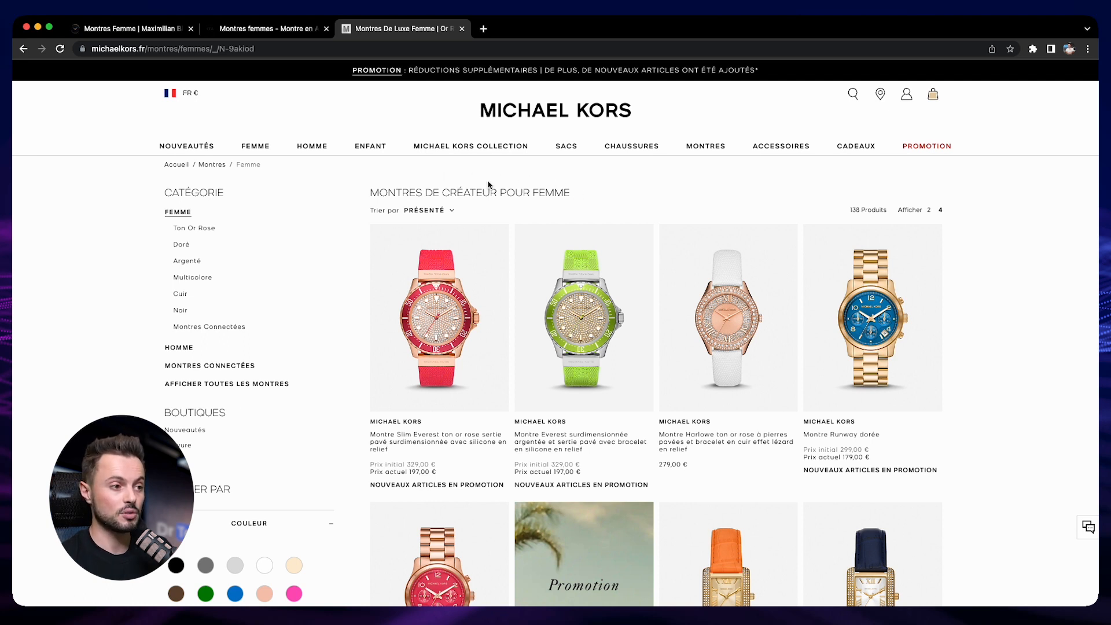
# Step: Compare the Daniel Wellington and Michael Kors women's watch category pages
pyautogui.click(265, 29)
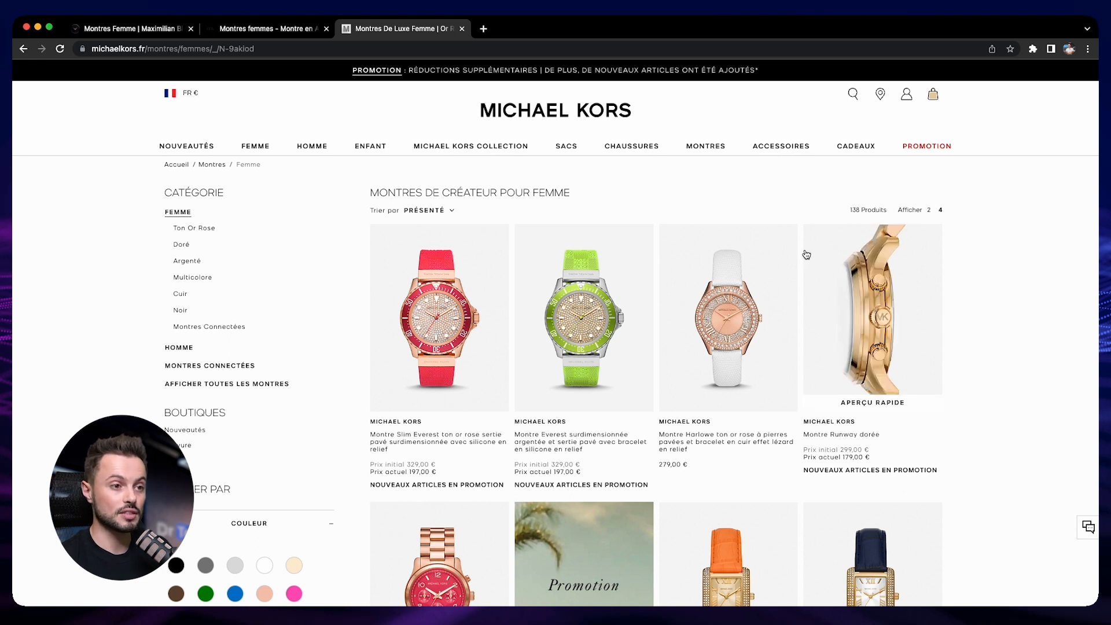
pyautogui.click(274, 32)
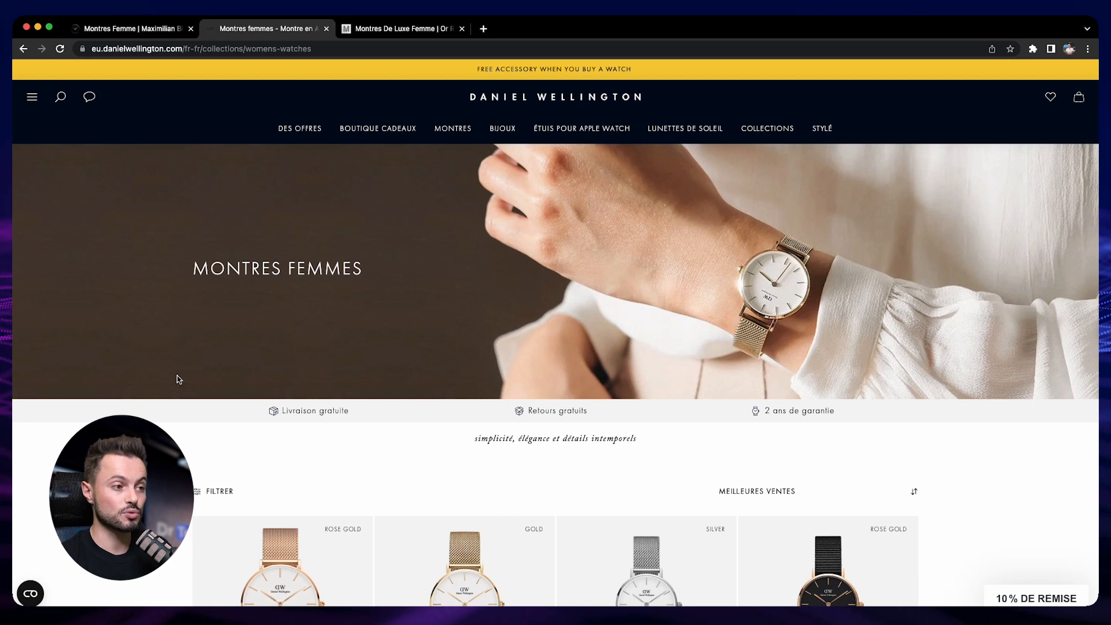
pyautogui.click(389, 35)
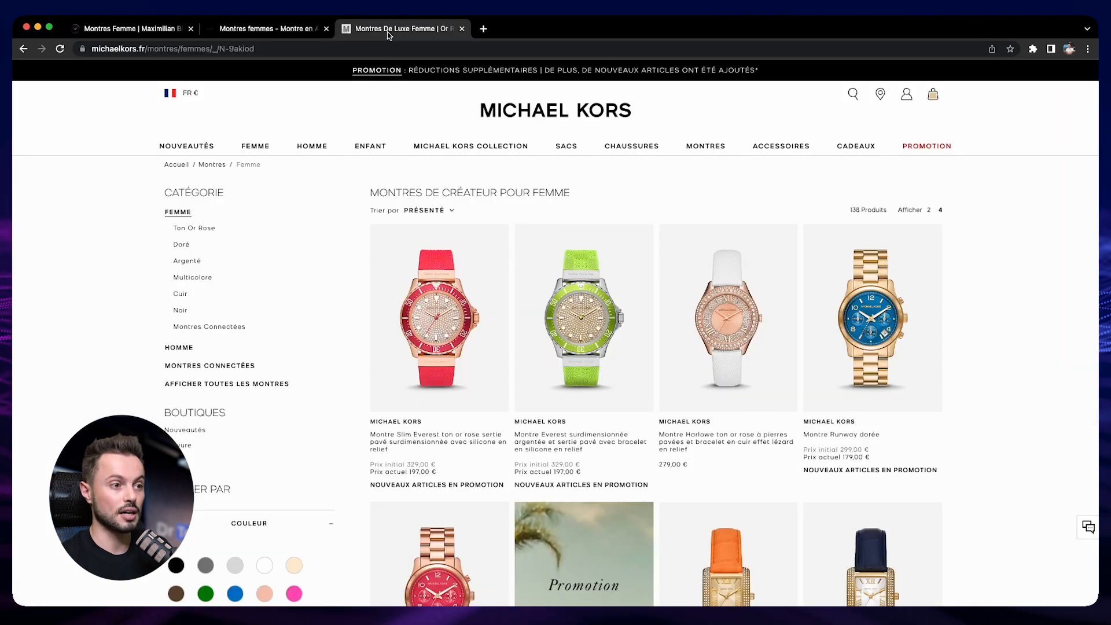
pyautogui.click(274, 32)
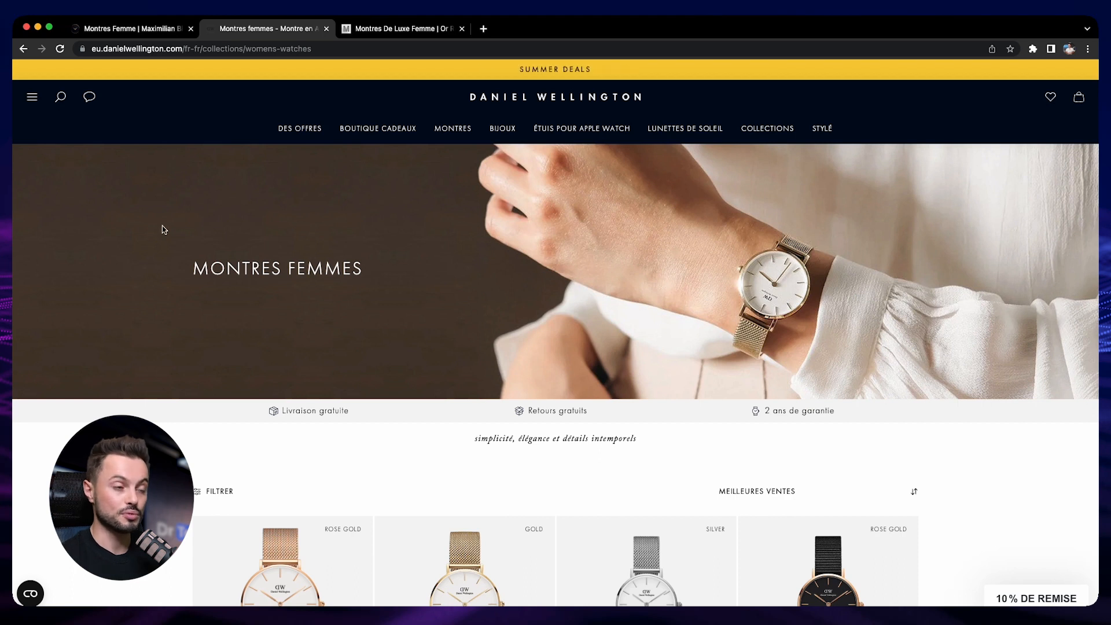
# Step: From the shop's Dashboard, open the Theme Builder and edit the custom body of the Catégories de produits template
pyautogui.click(134, 29)
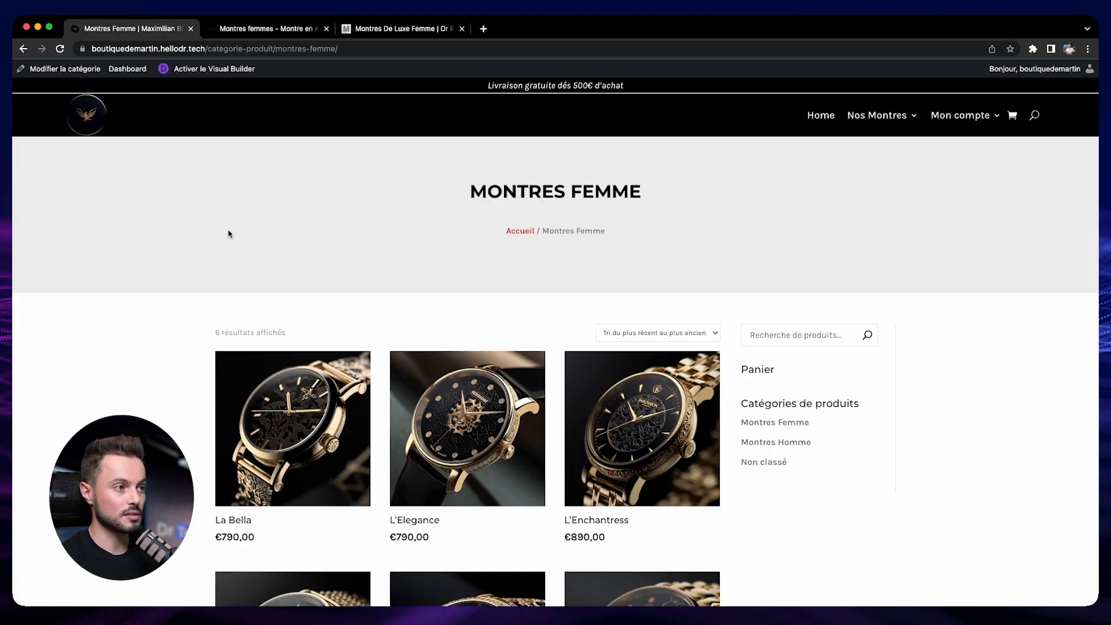
pyautogui.click(127, 69)
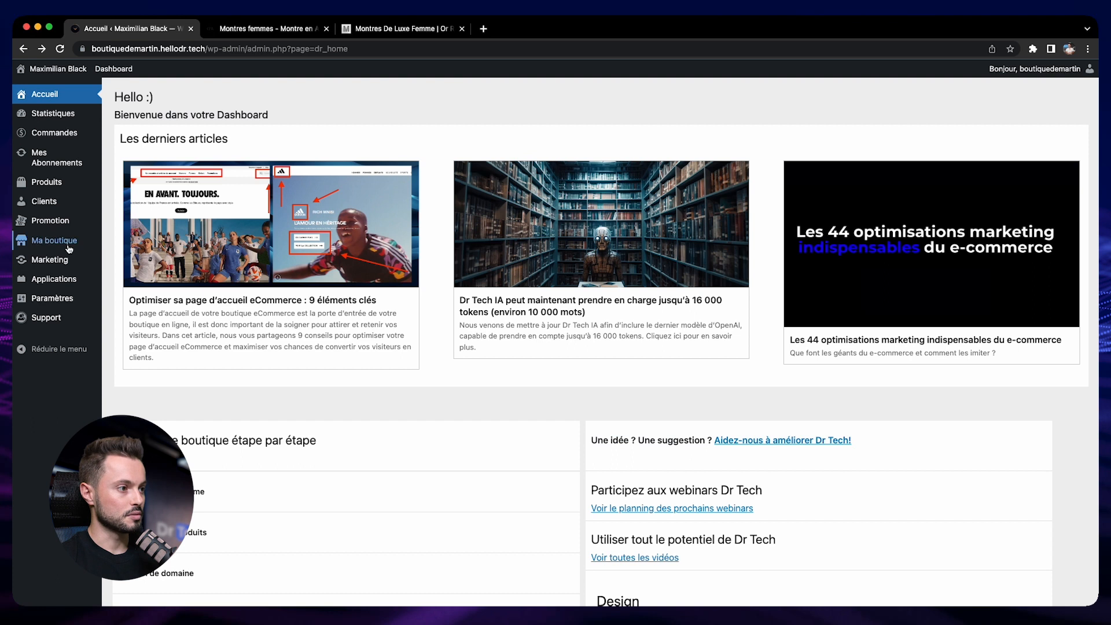
pyautogui.moveTo(70, 241)
pyautogui.click(128, 248)
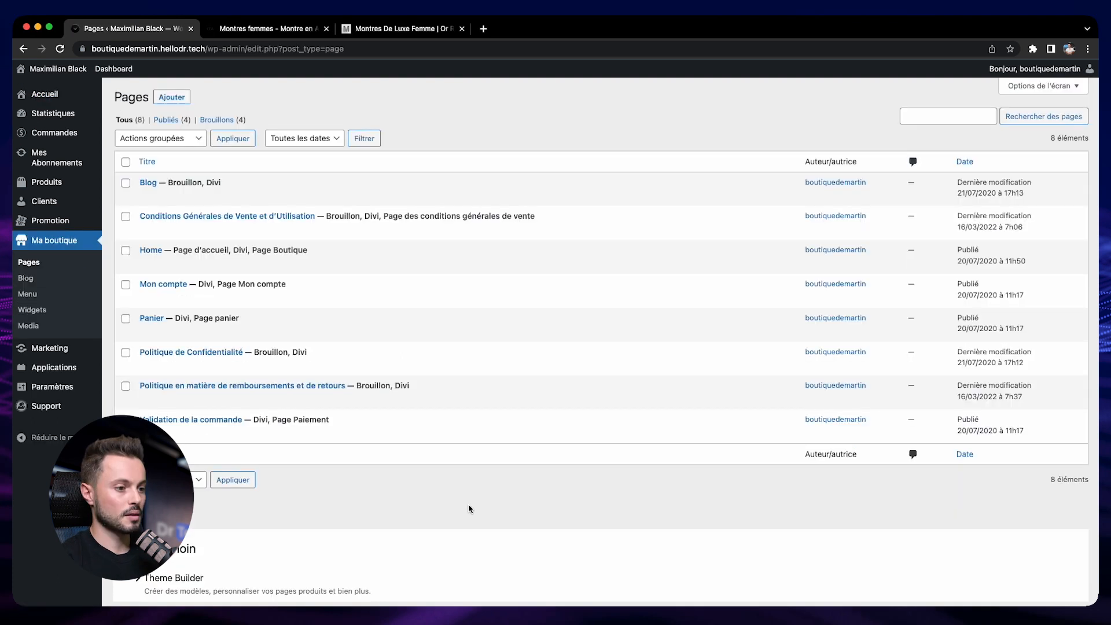
pyautogui.click(185, 580)
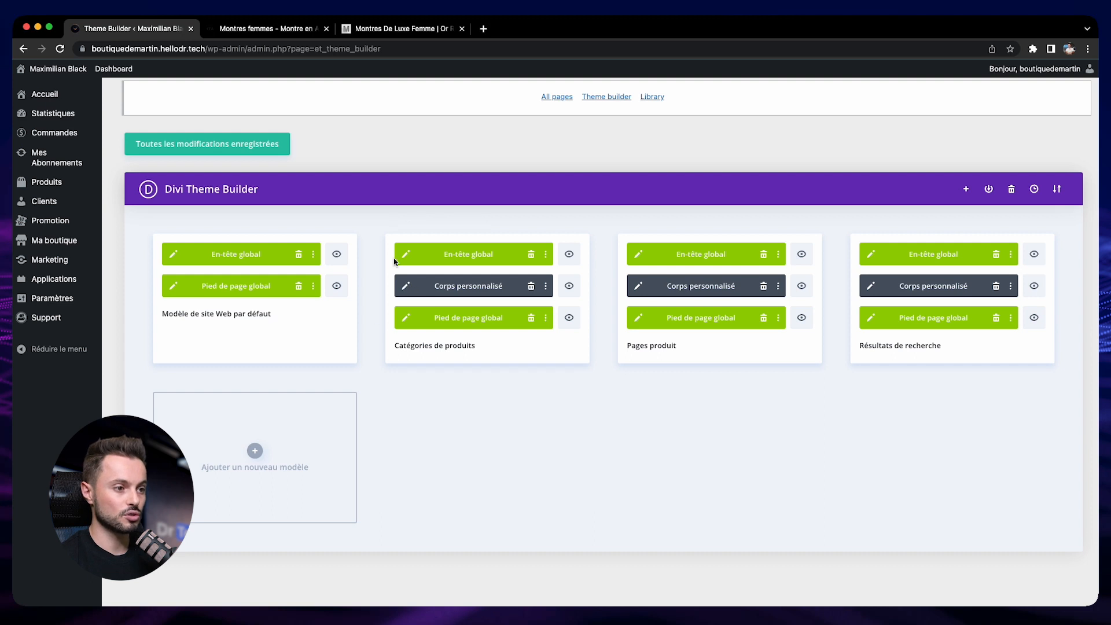
pyautogui.click(405, 287)
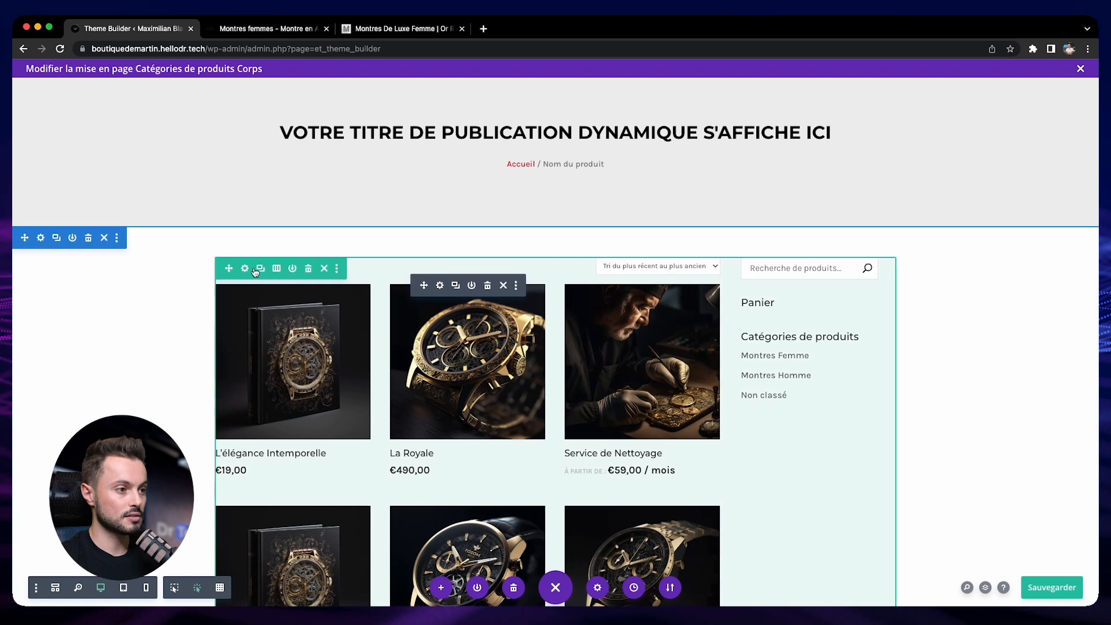
# Step: Delete the sidebar column from the product row and apply the row settings
pyautogui.click(246, 269)
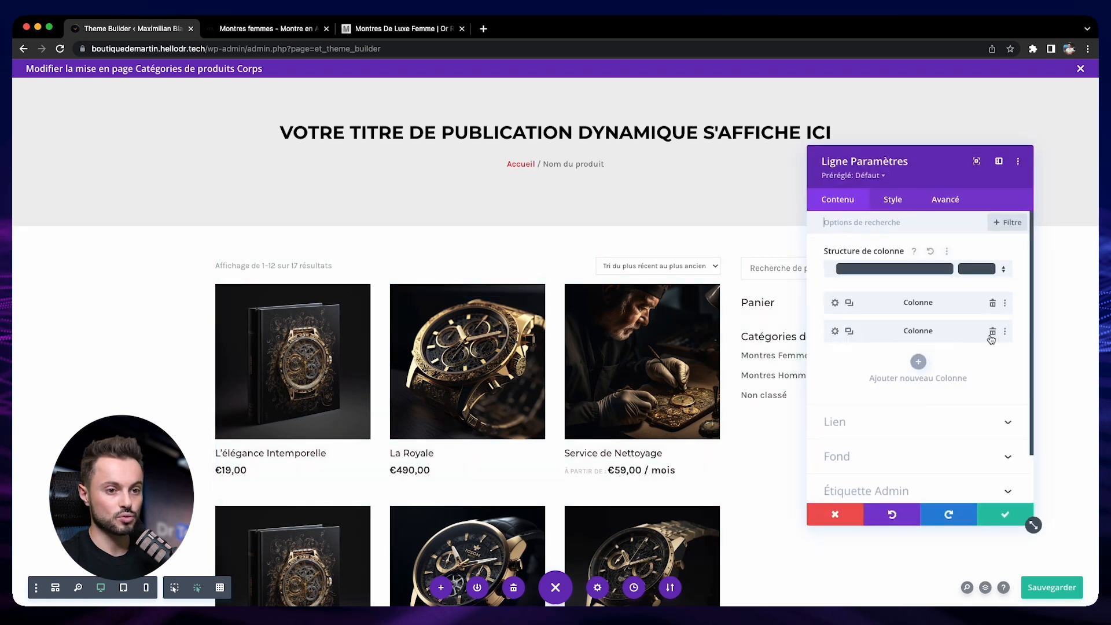
pyautogui.click(993, 331)
pyautogui.click(1005, 514)
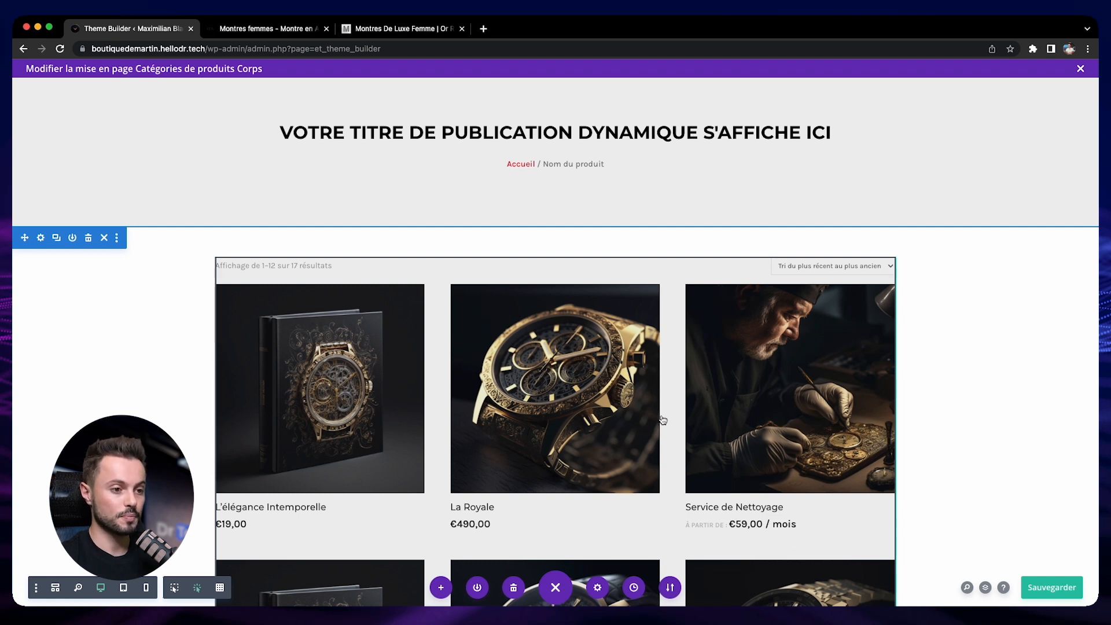
# Step: Set the Woo products module's column layout to Colonnes 4, using the Daniel Wellington grid as reference, and save the layout
pyautogui.click(532, 301)
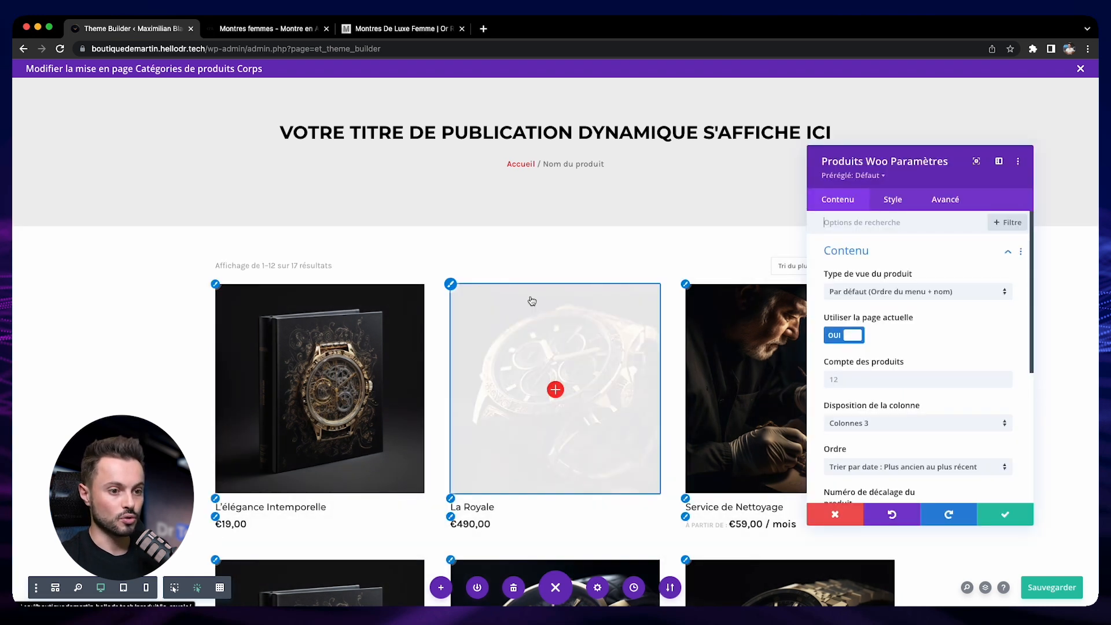
pyautogui.click(266, 28)
pyautogui.scroll(-3, 376, 312)
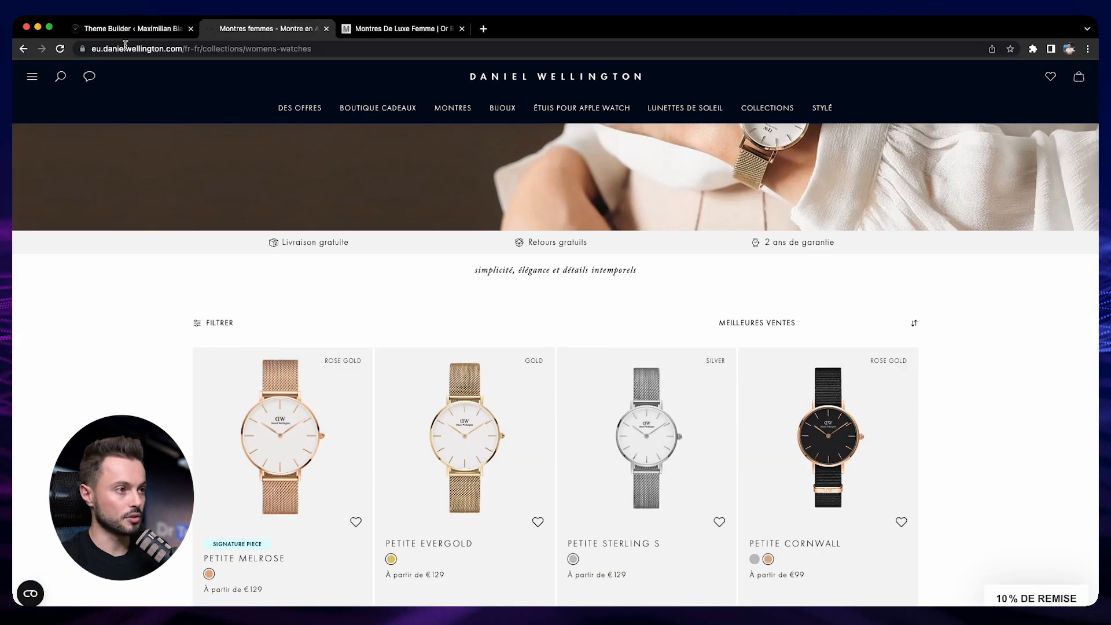
pyautogui.click(132, 28)
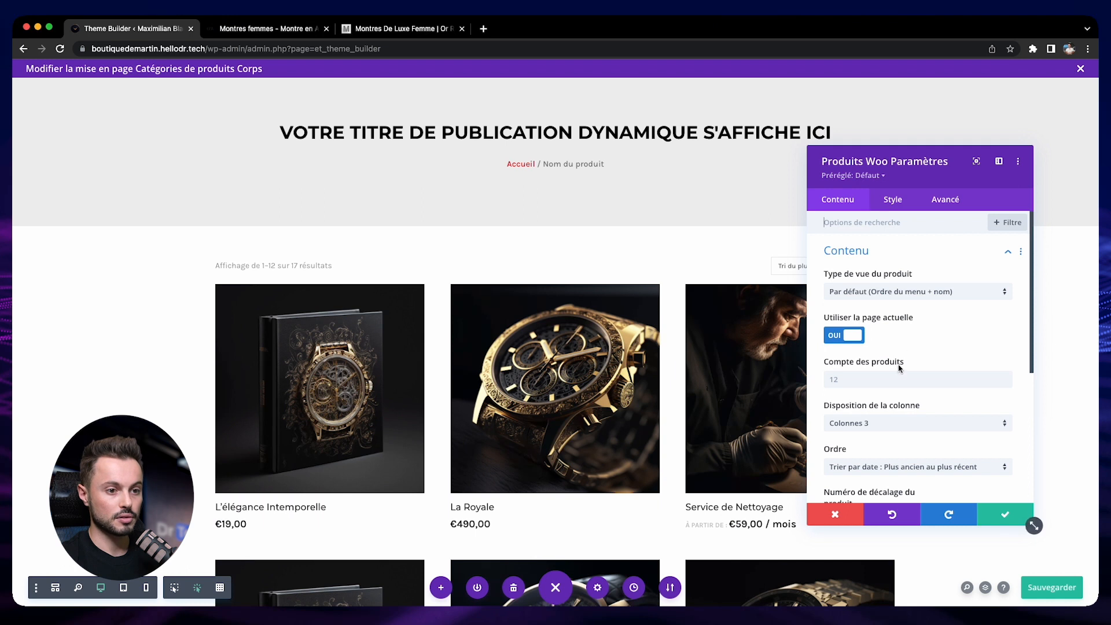
pyautogui.scroll(-2, 906, 353)
pyautogui.click(855, 377)
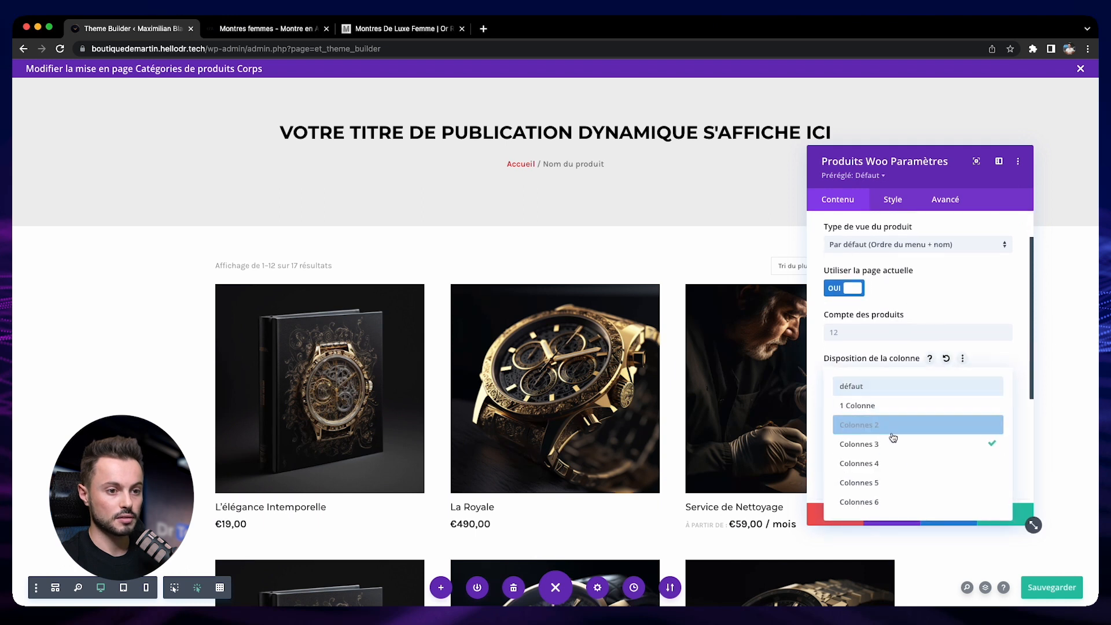
pyautogui.click(903, 465)
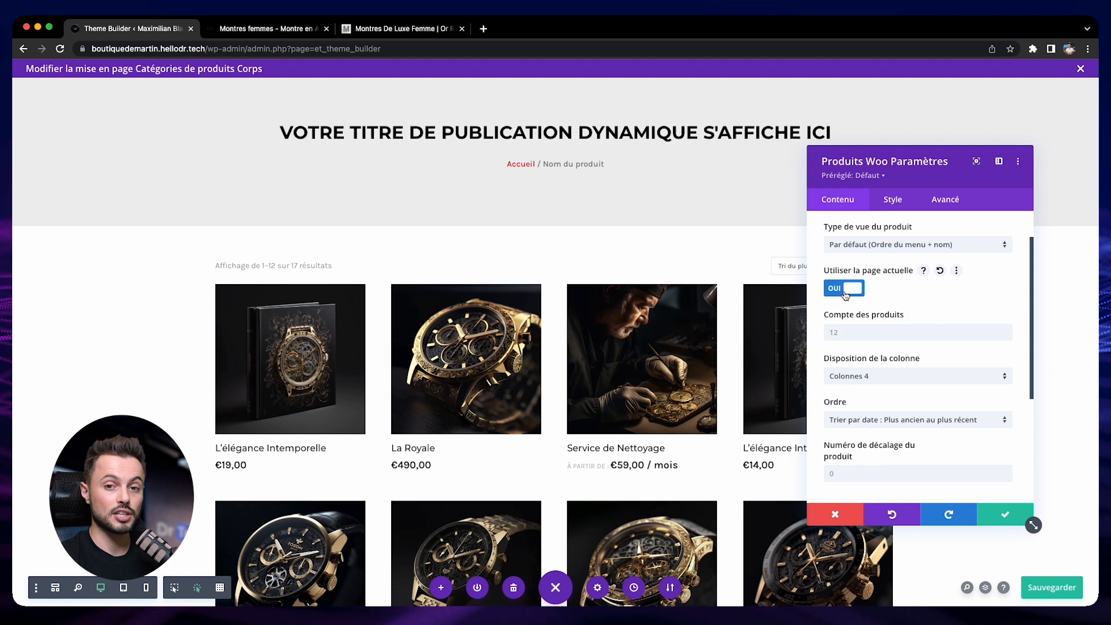
pyautogui.press('super+s')
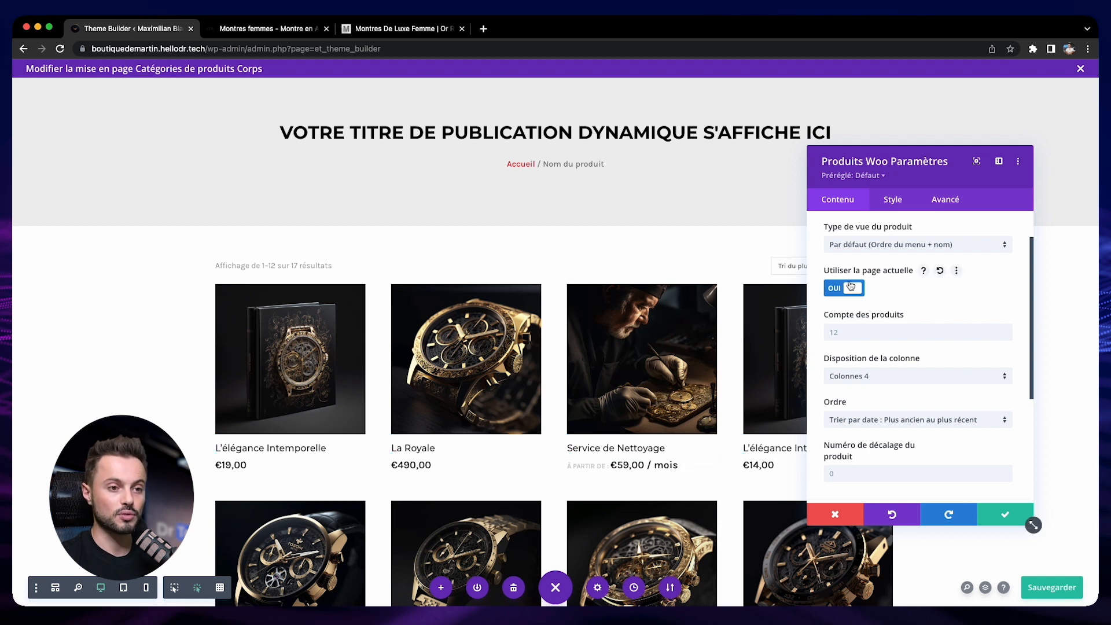
# Step: Examine the Woo products module's content and Éléments display options, and the dynamic content source of the page title
pyautogui.scroll(-1, 832, 417)
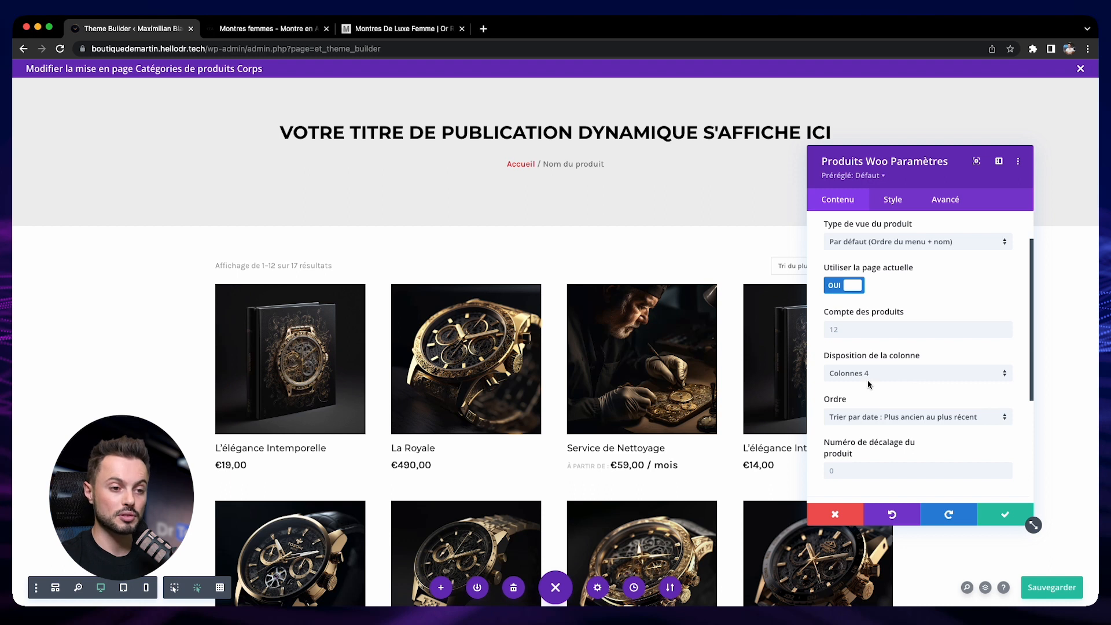
pyautogui.scroll(-2, 827, 382)
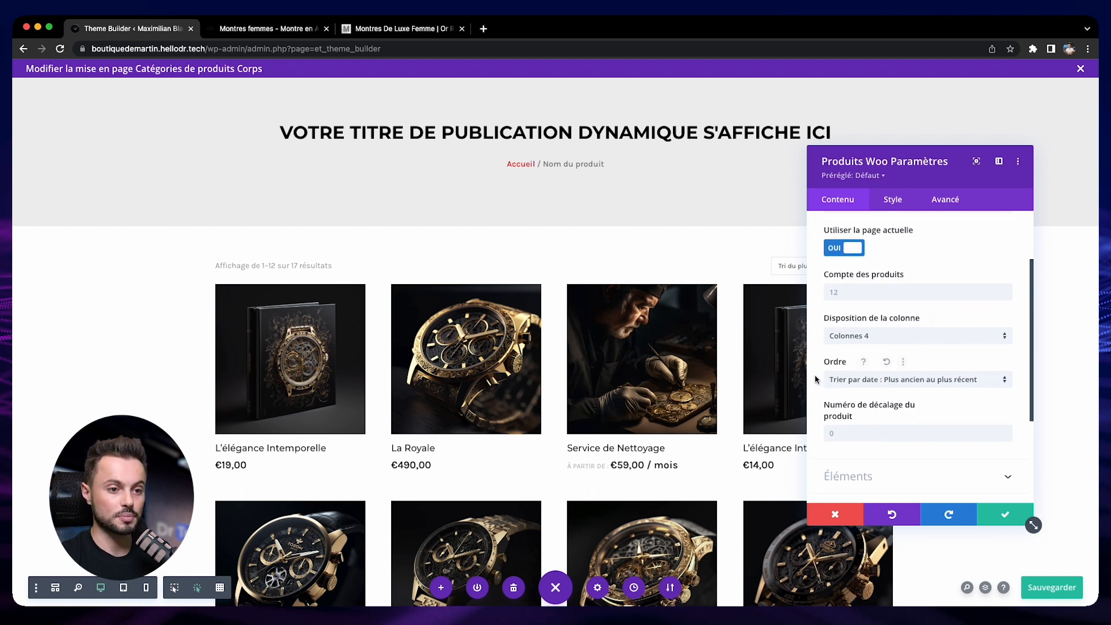
pyautogui.click(903, 476)
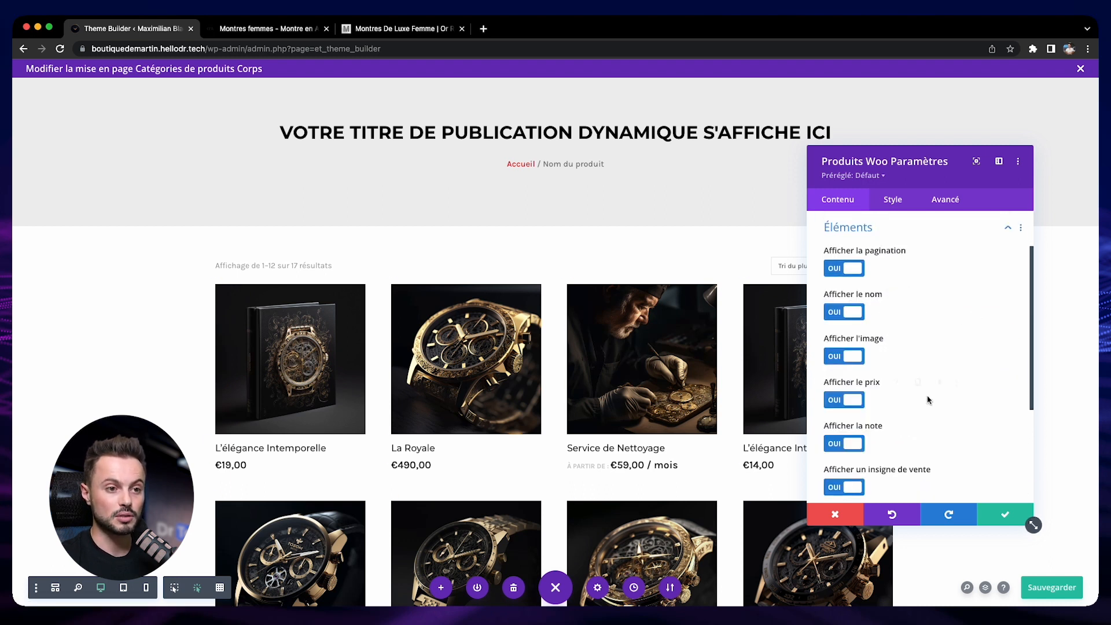
pyautogui.scroll(-8, 550, 509)
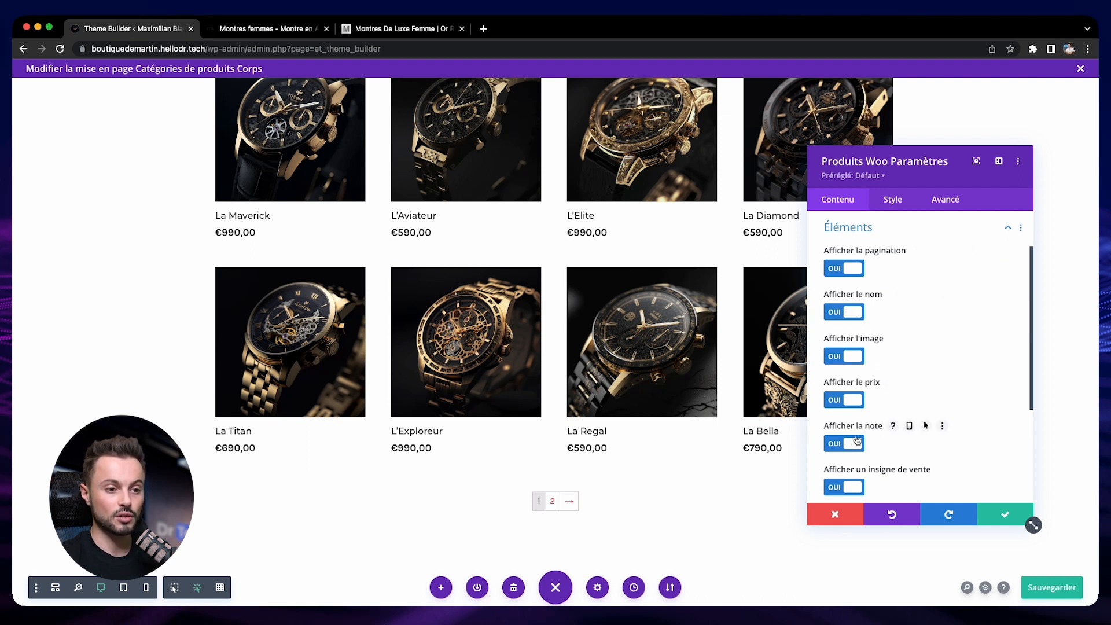
pyautogui.scroll(2, 898, 301)
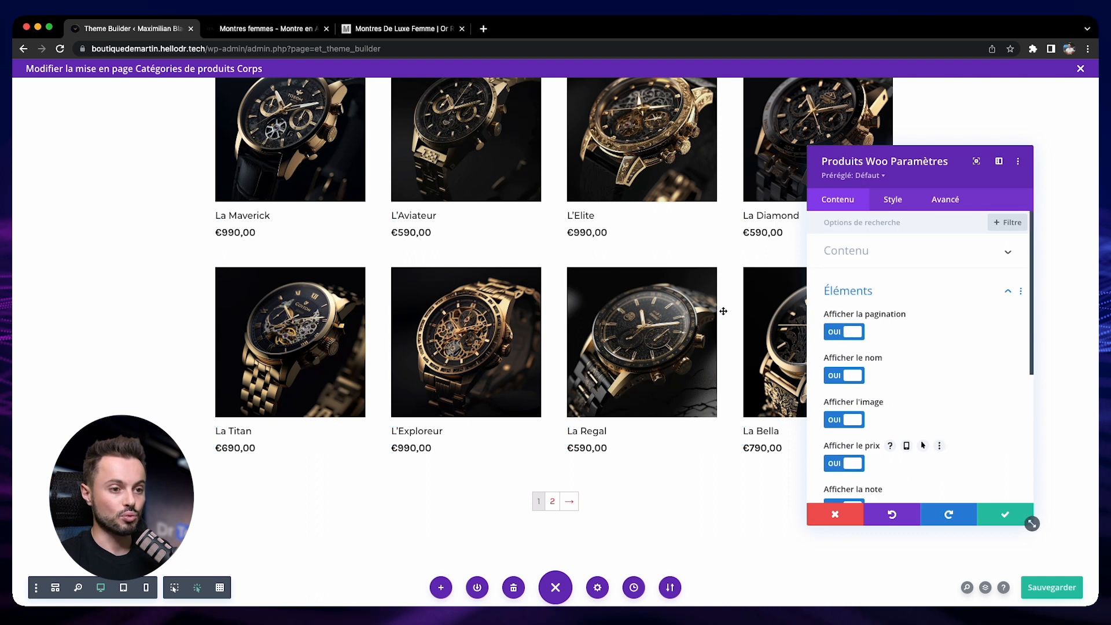
pyautogui.scroll(8, 725, 312)
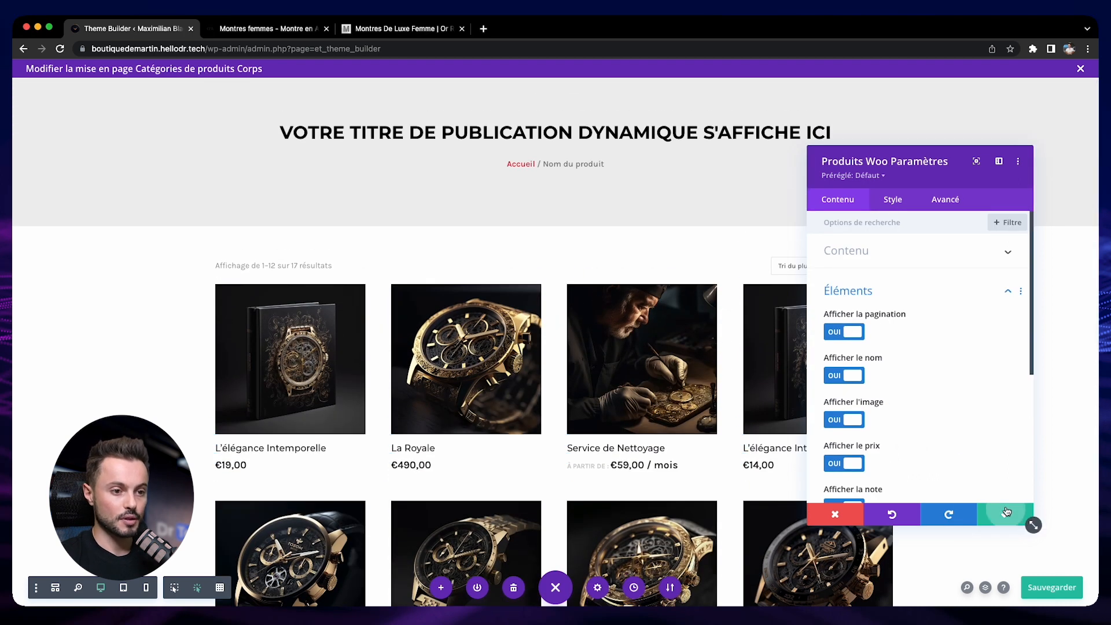
pyautogui.click(997, 510)
pyautogui.doubleClick(498, 143)
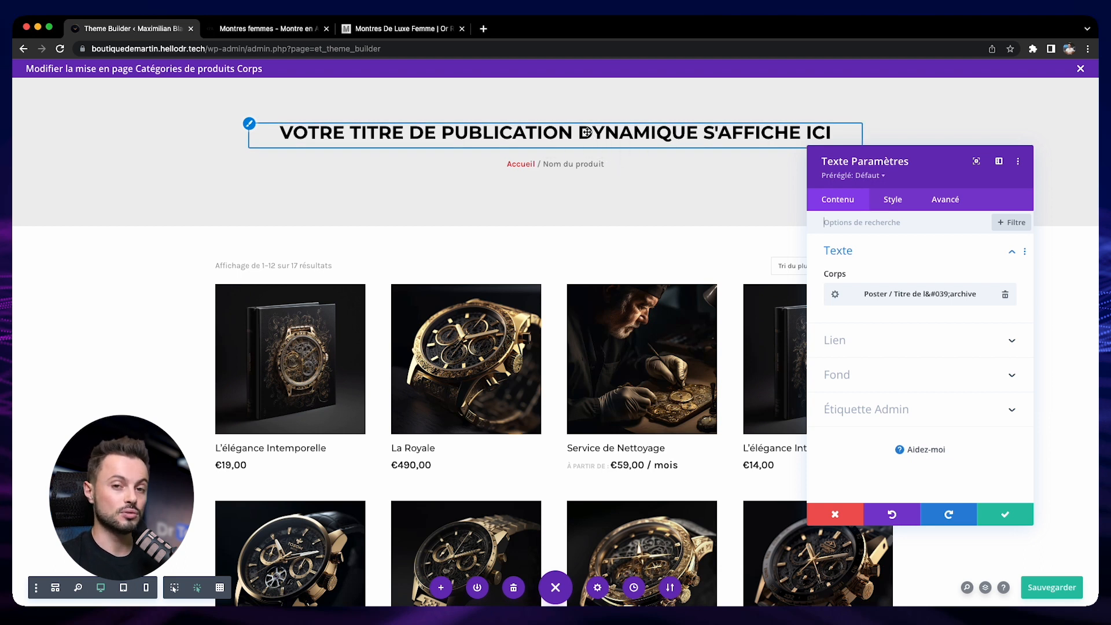
pyautogui.click(834, 515)
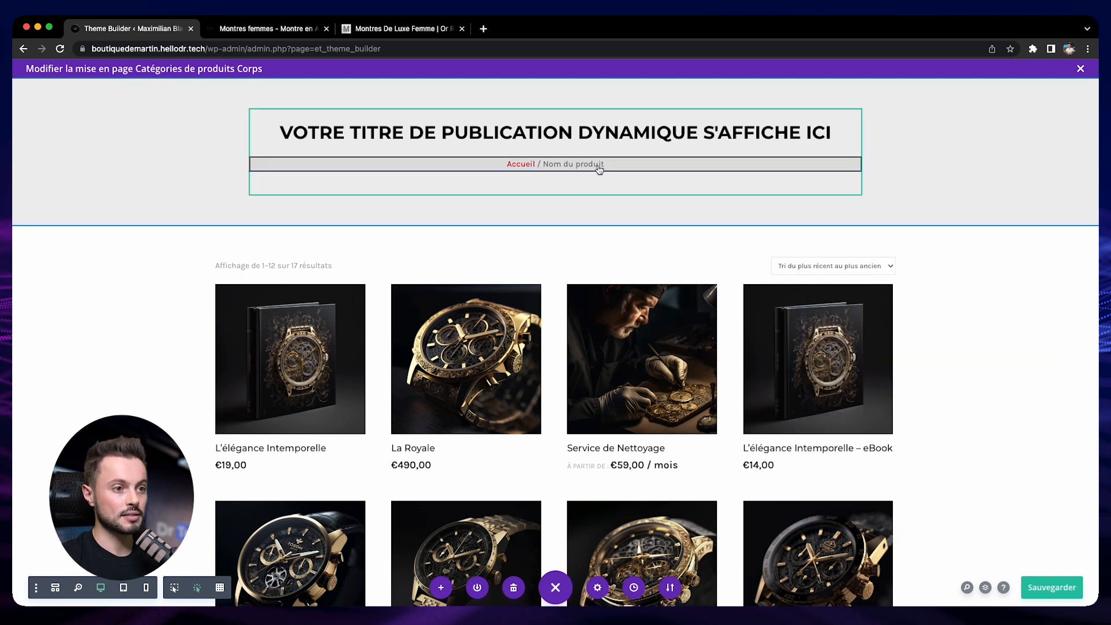
# Step: Move the Woo breadcrumb module from the header section to above the product grid and left-align its text
pyautogui.moveTo(512, 161); pyautogui.dragTo(326, 249)
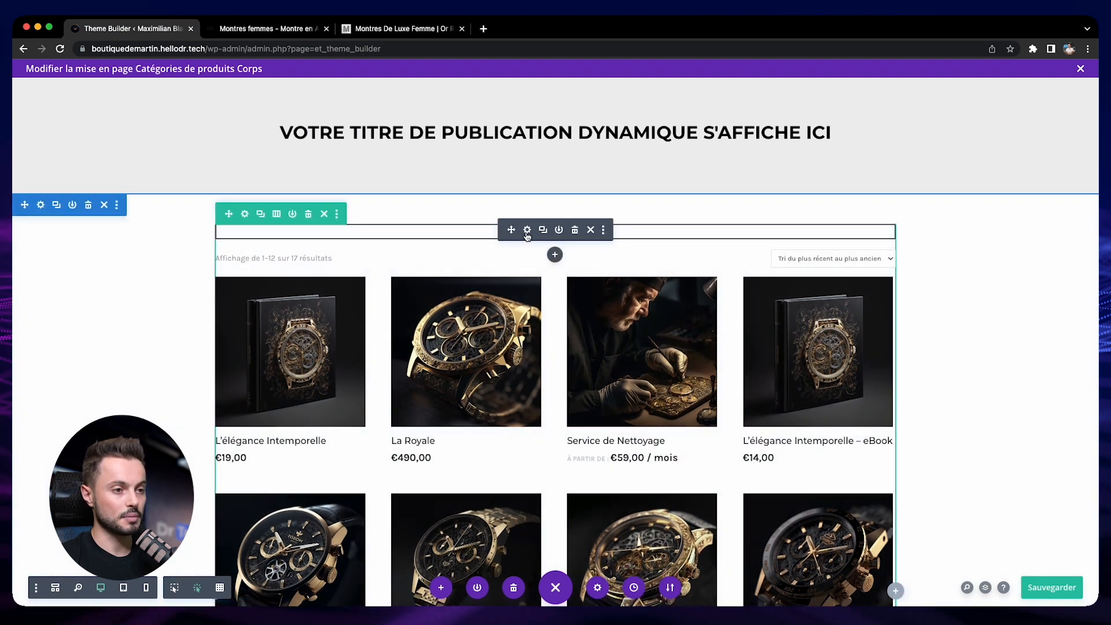
pyautogui.click(527, 231)
pyautogui.click(889, 203)
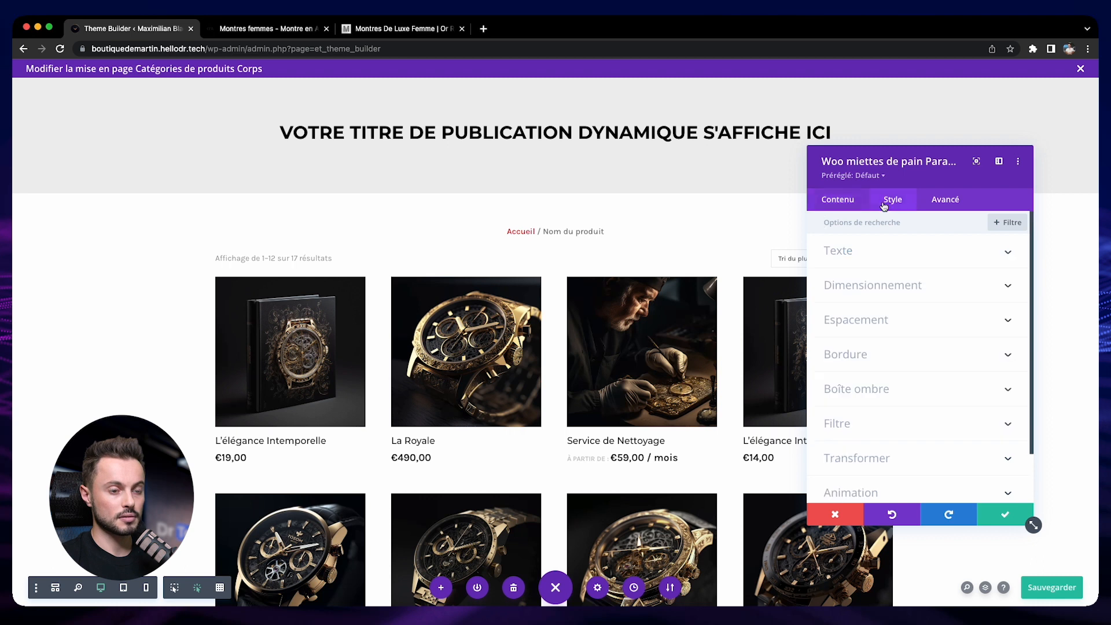
pyautogui.click(866, 255)
pyautogui.scroll(-5, 866, 342)
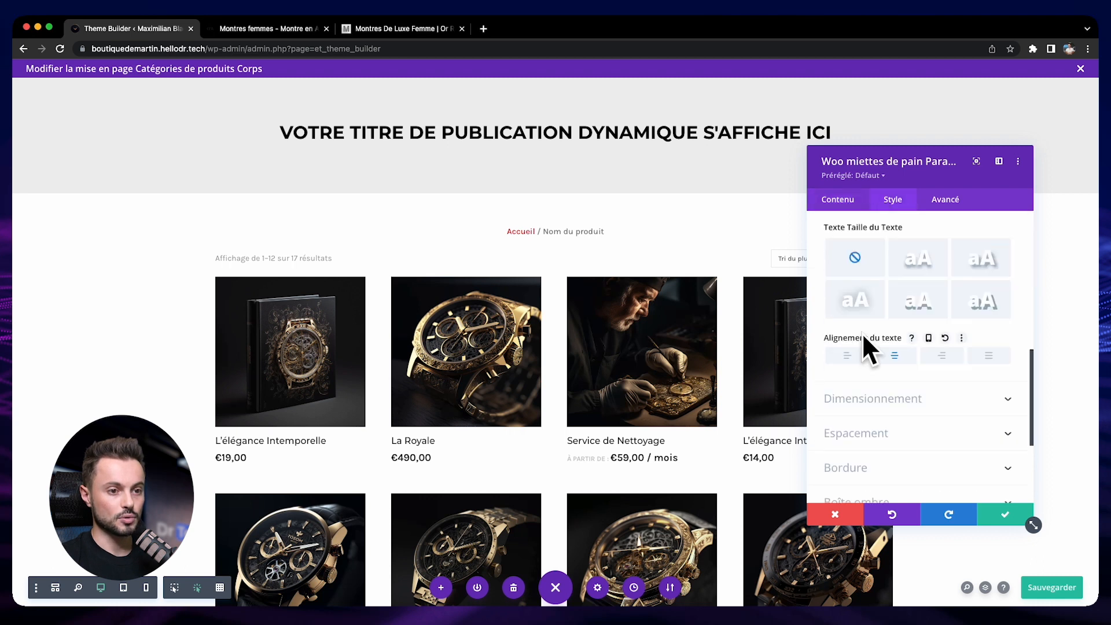
pyautogui.click(833, 355)
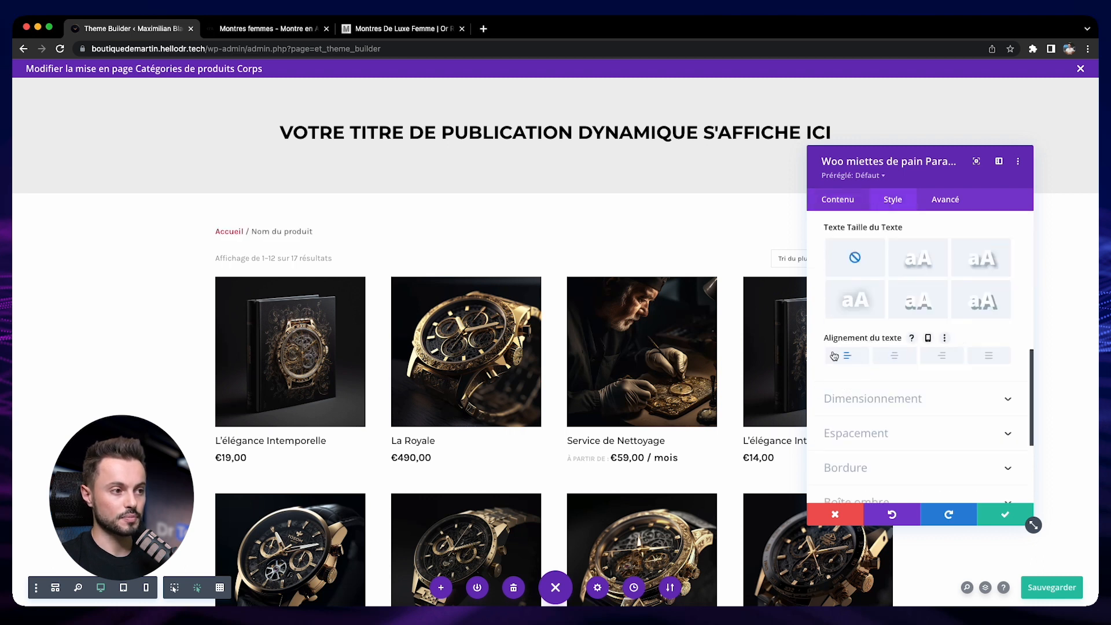
pyautogui.click(1001, 515)
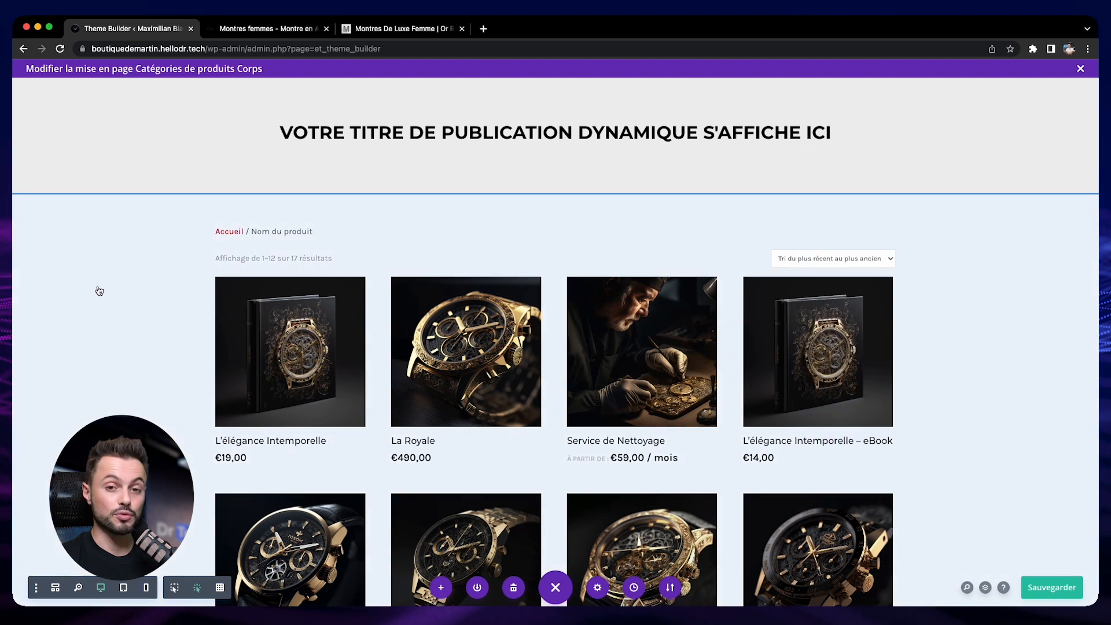
# Step: Set the product section's background colour to black and apply the section settings
pyautogui.click(102, 290)
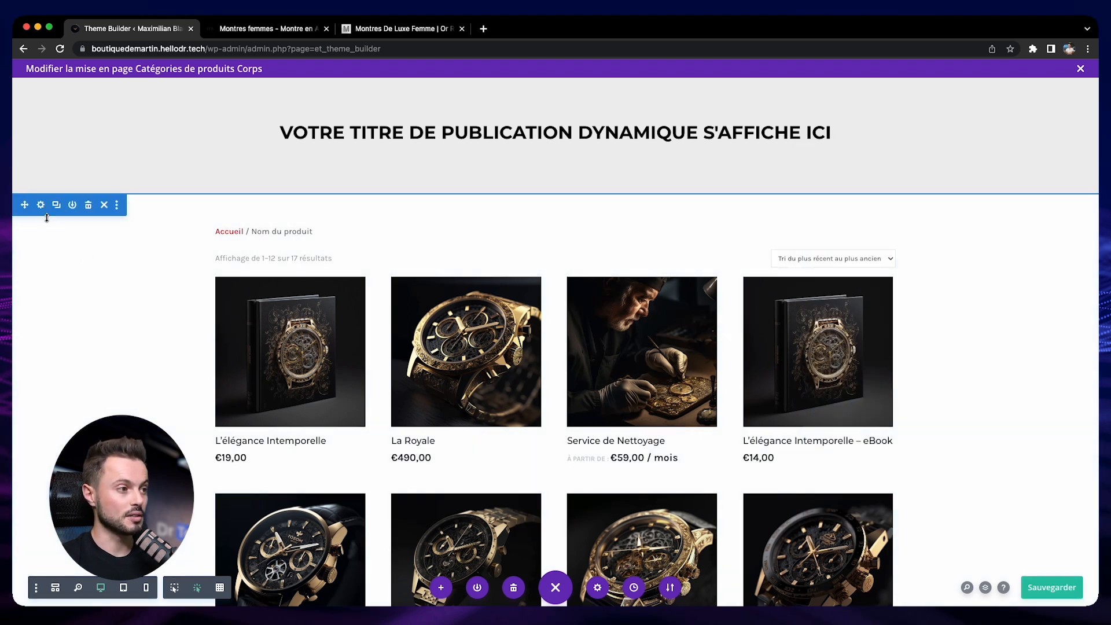
pyautogui.click(40, 206)
pyautogui.click(856, 287)
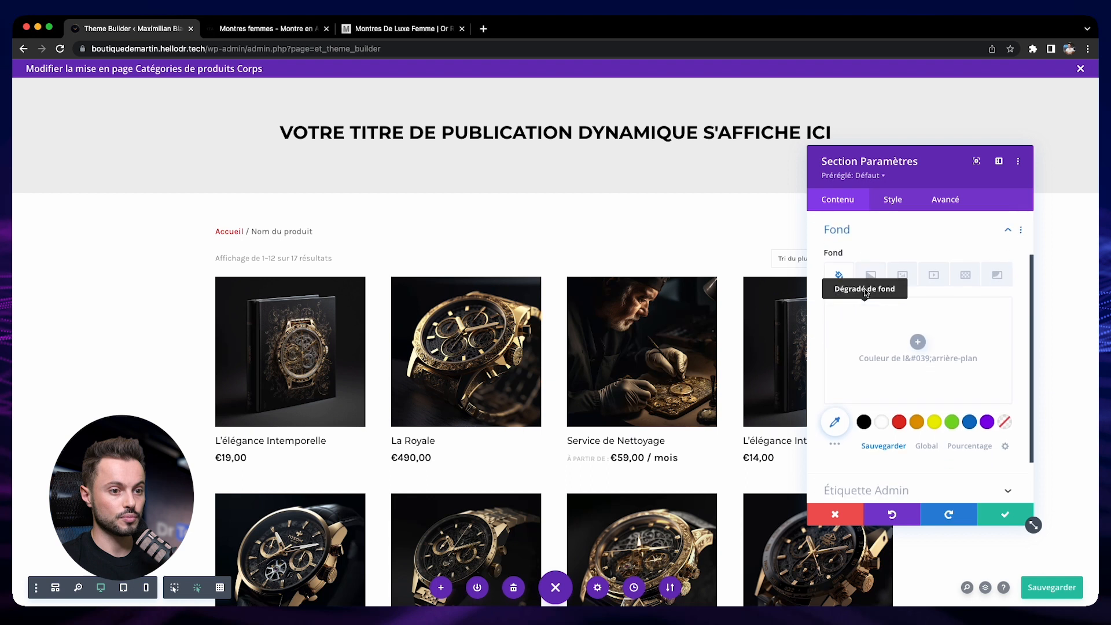
pyautogui.click(864, 421)
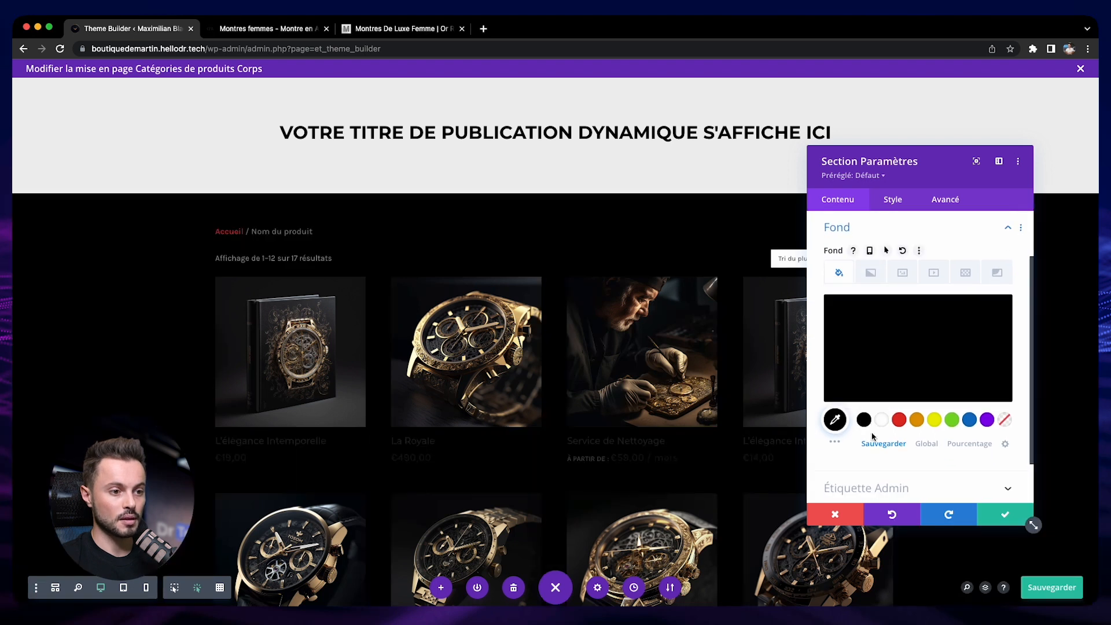
pyautogui.click(1001, 513)
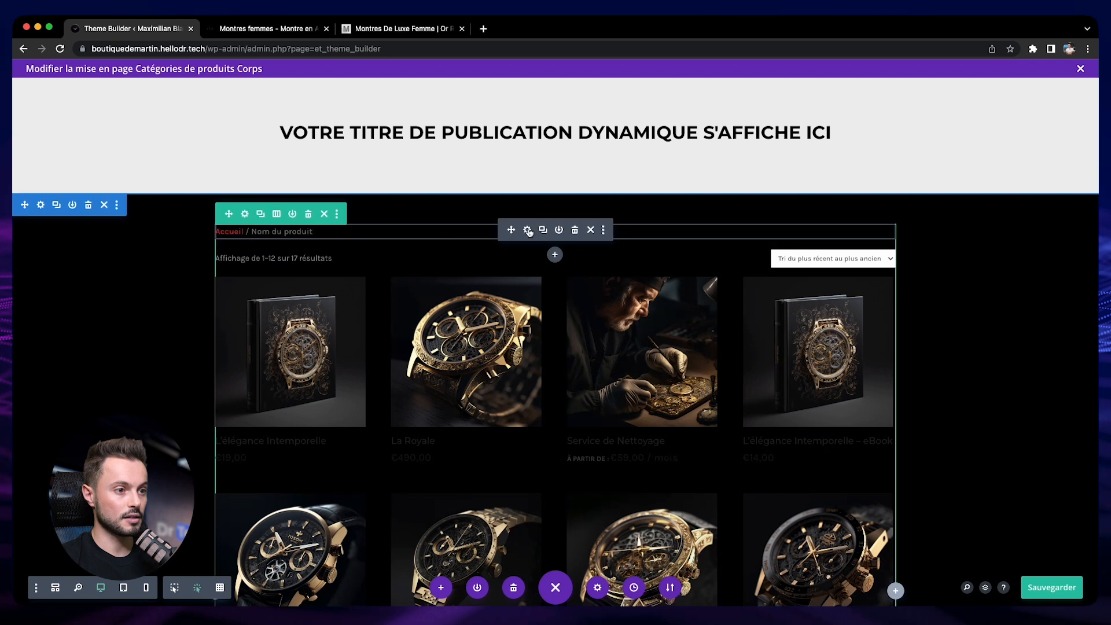
# Step: Set the breadcrumb's text colour to white and its link colour to light grey #c4c4c4, and save the layout
pyautogui.click(527, 230)
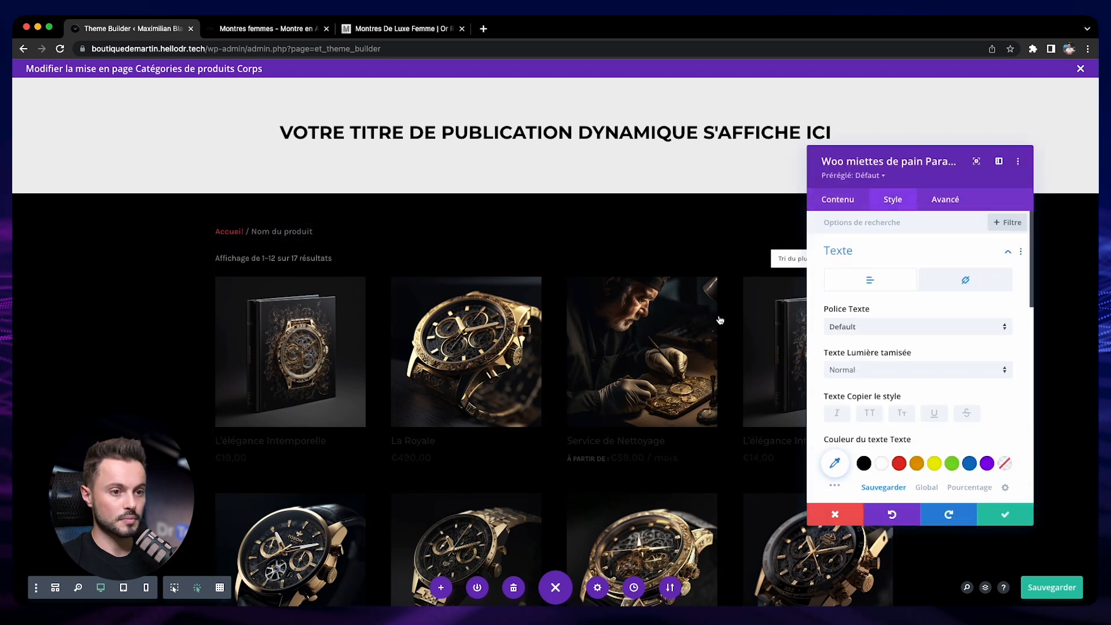
pyautogui.click(882, 463)
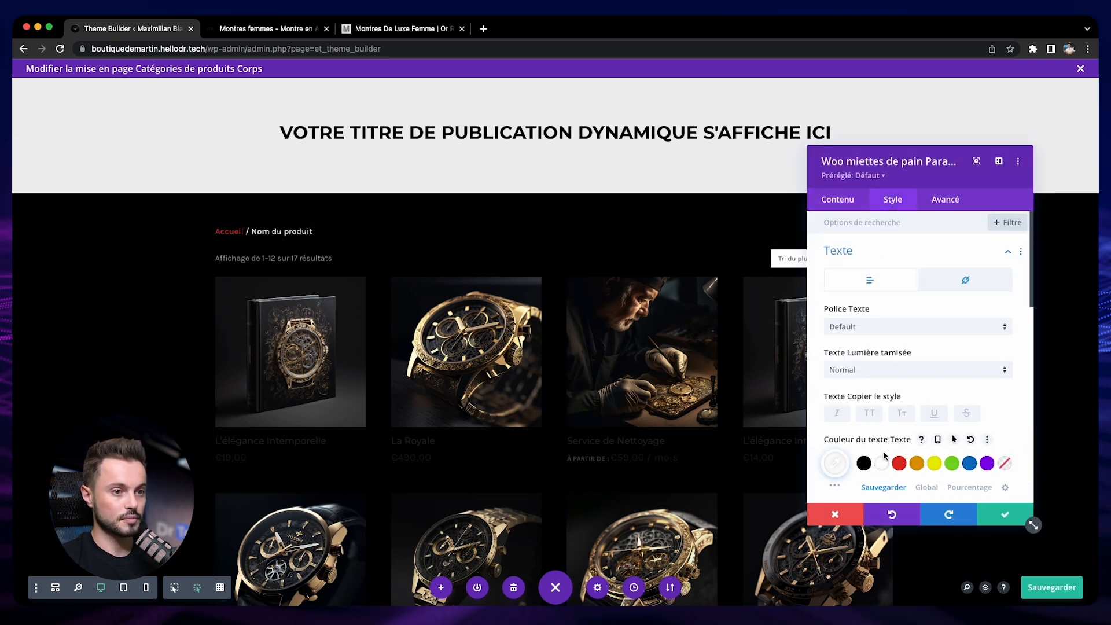
pyautogui.click(959, 289)
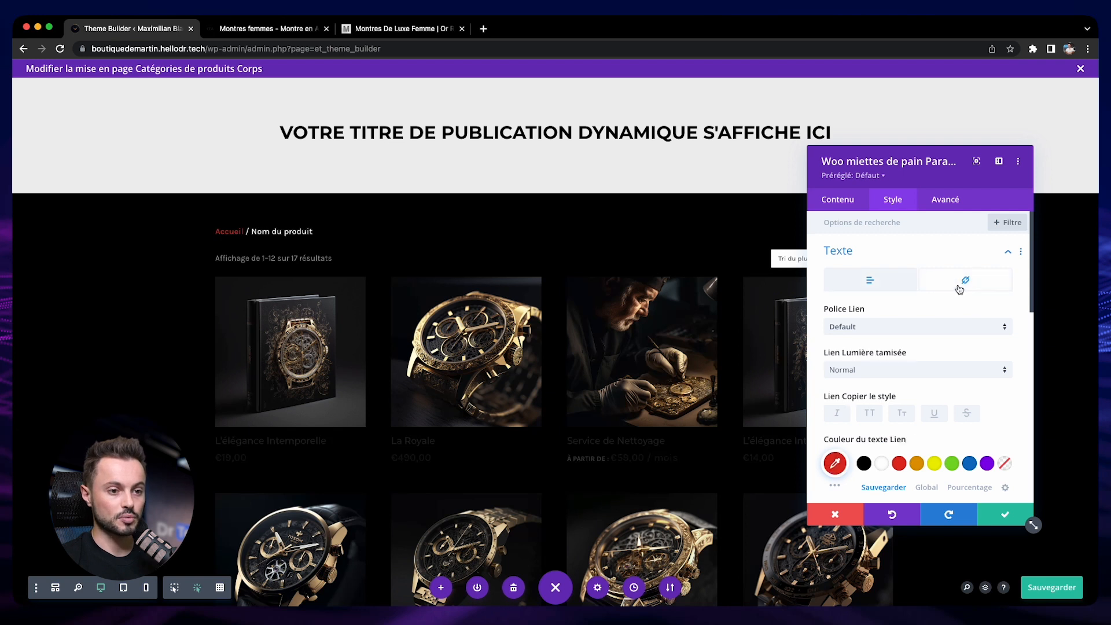
pyautogui.click(864, 463)
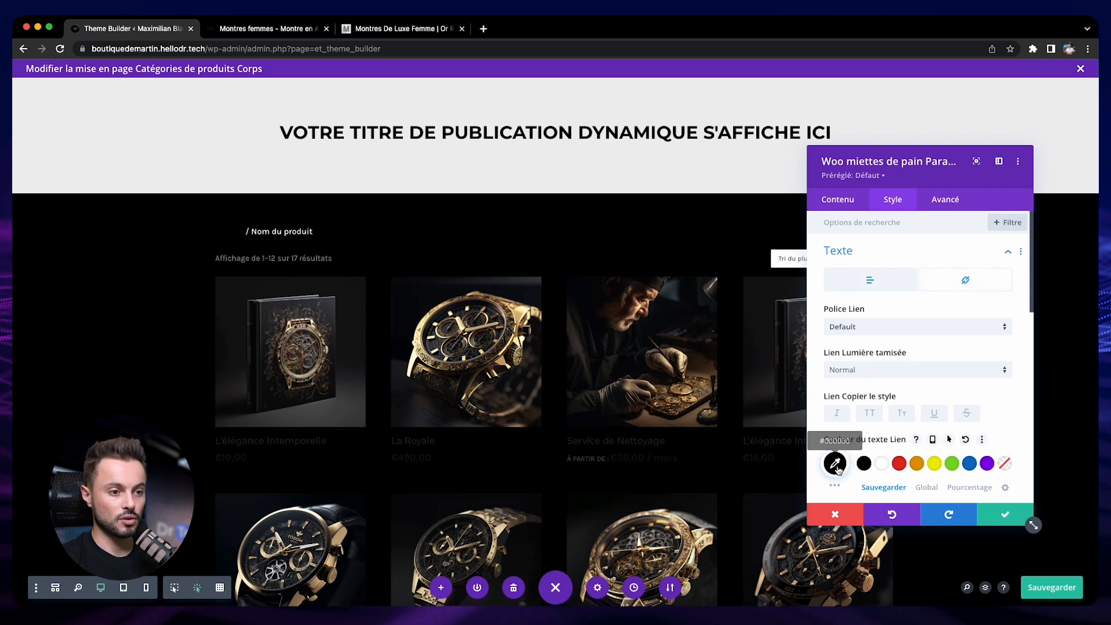
pyautogui.click(835, 463)
pyautogui.scroll(-2, 838, 463)
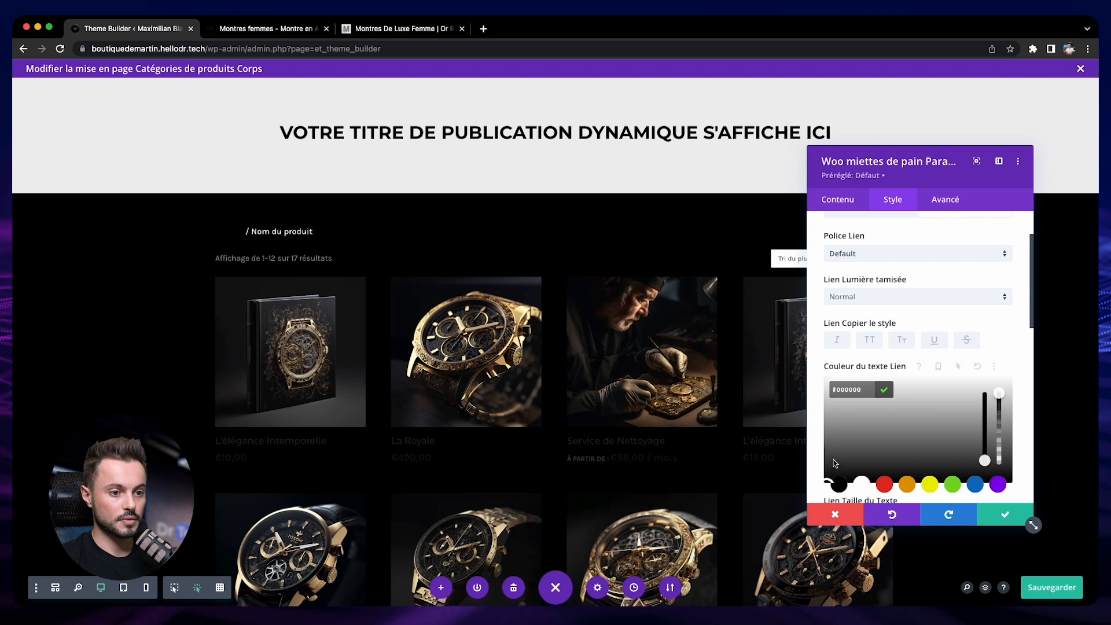
pyautogui.moveTo(838, 462); pyautogui.dragTo(828, 402)
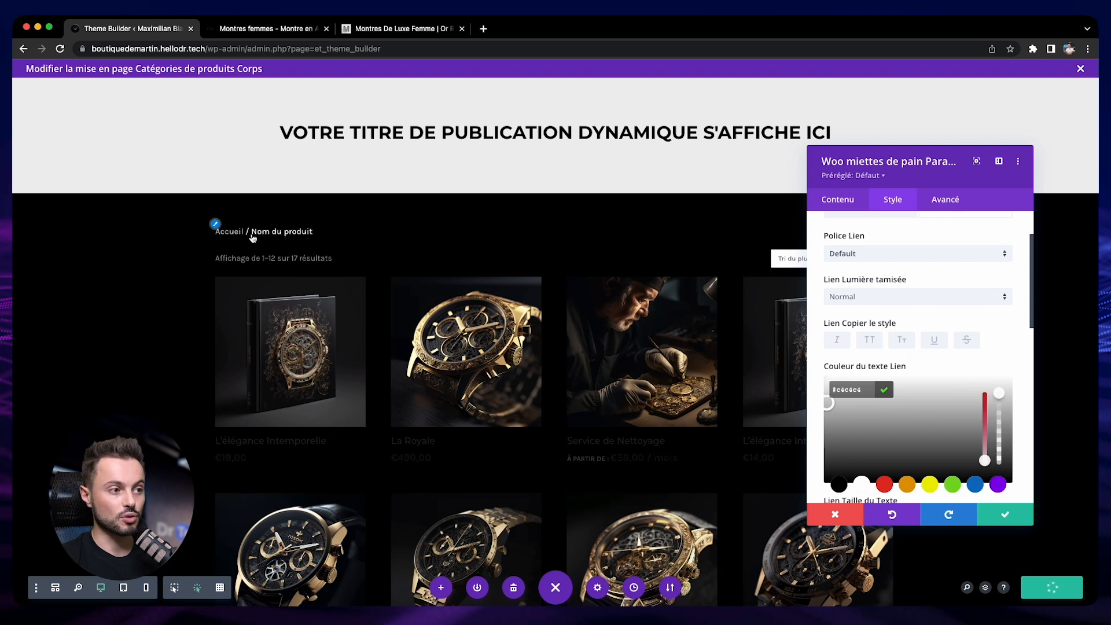
pyautogui.click(1028, 520)
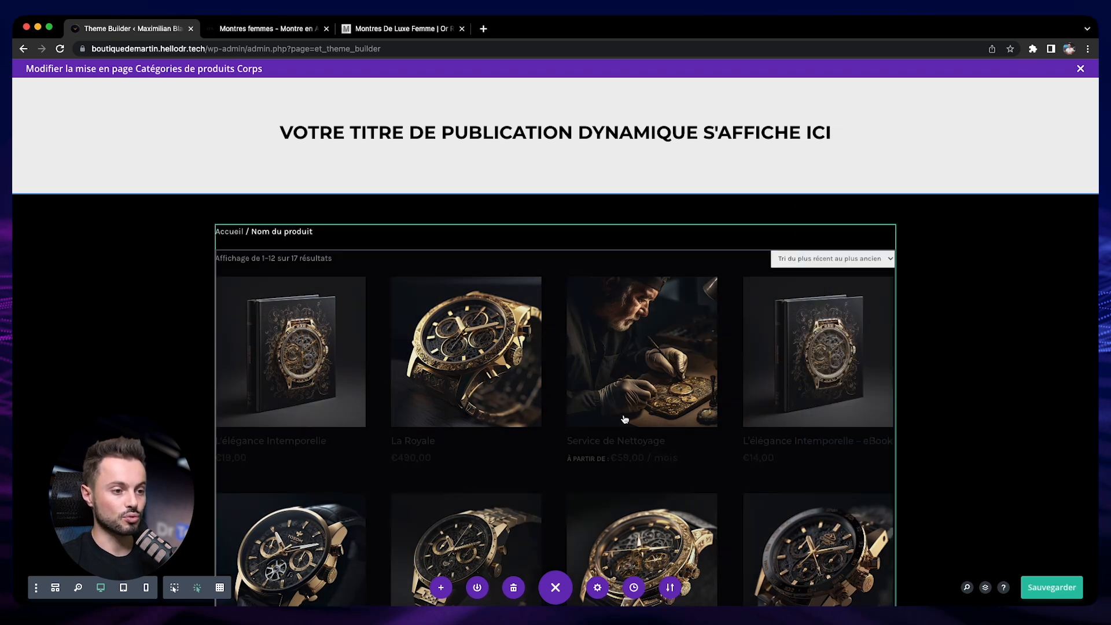
# Step: Set the title and price text colours in the Woo products module to white and close its settings
pyautogui.click(529, 281)
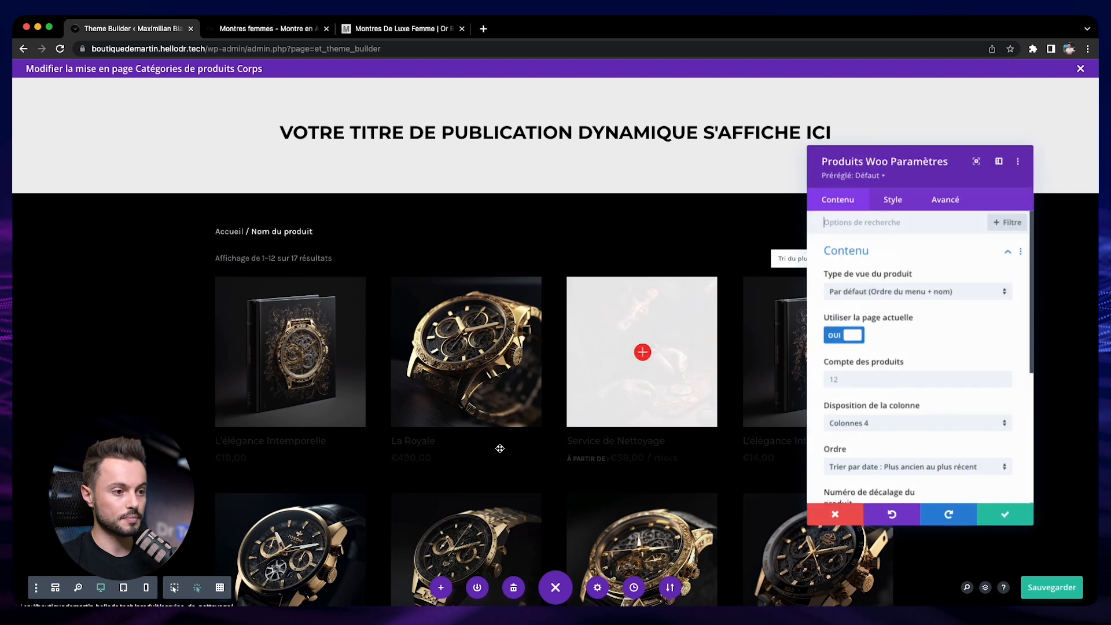
pyautogui.click(214, 451)
pyautogui.click(215, 451)
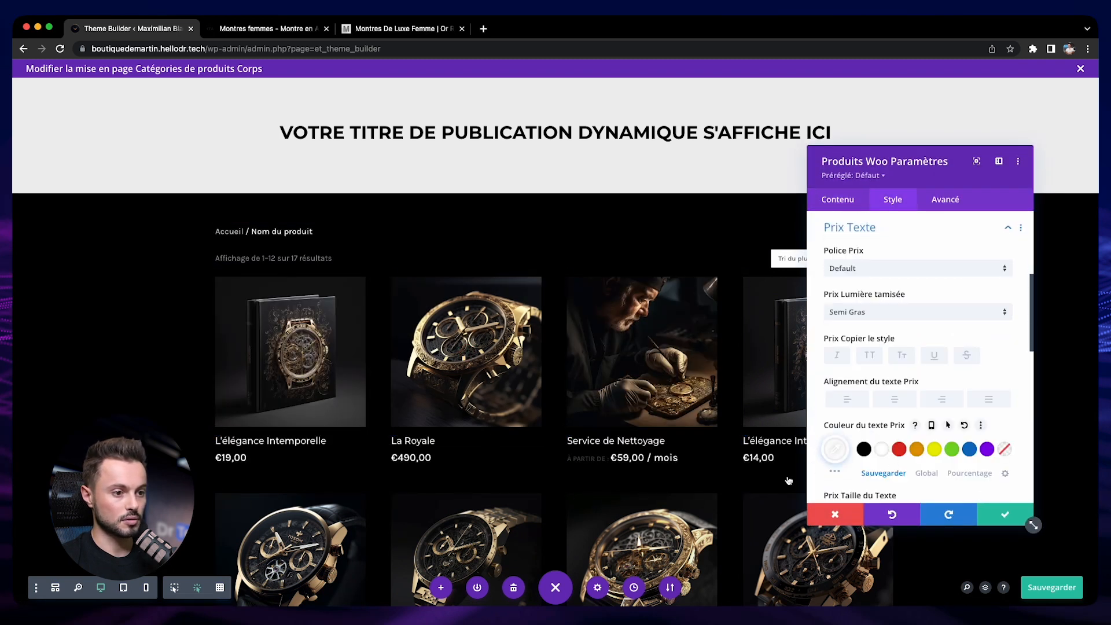
pyautogui.press('Escape')
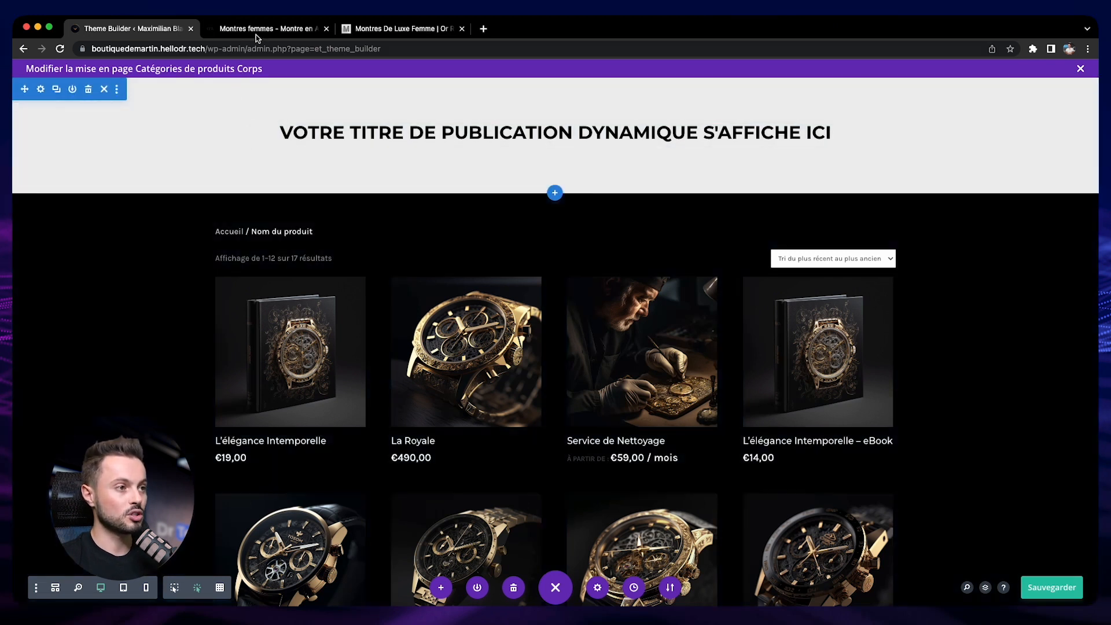
# Step: Using the Daniel Wellington banner as reference, set the header section's background image to the dynamic Image présentée and apply it
pyautogui.click(259, 29)
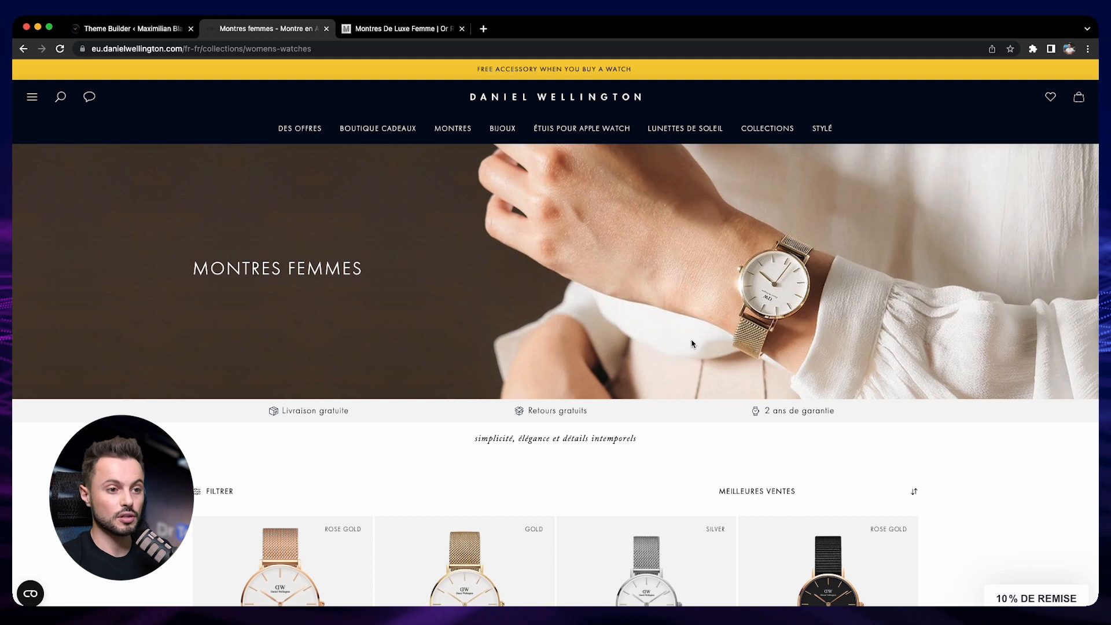
pyautogui.click(133, 29)
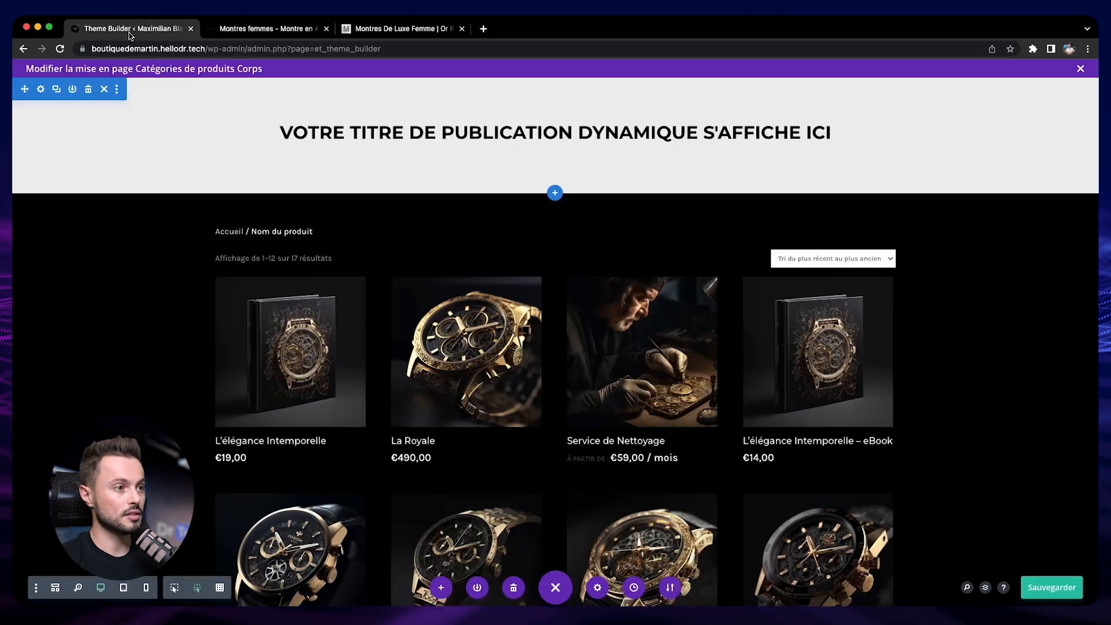
pyautogui.click(40, 89)
pyautogui.click(864, 289)
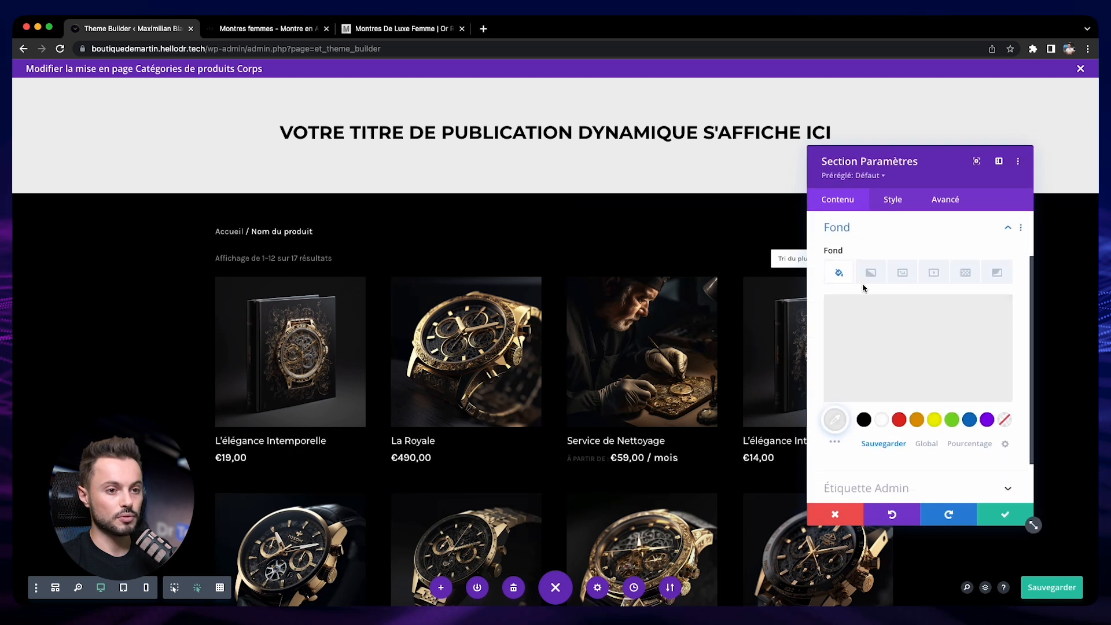
pyautogui.click(911, 281)
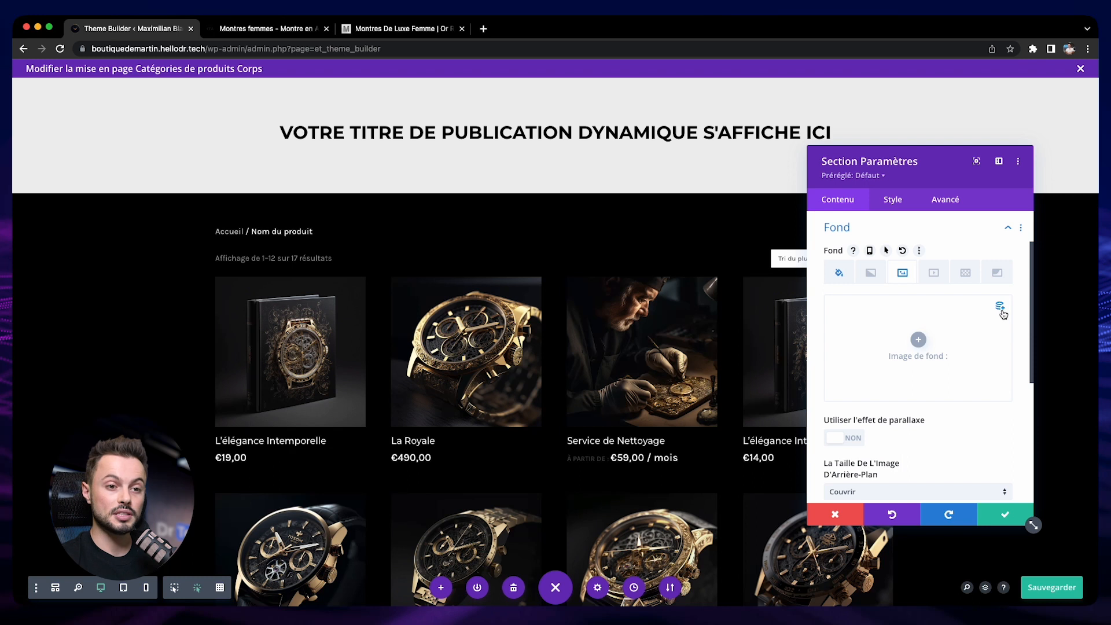
pyautogui.click(1001, 307)
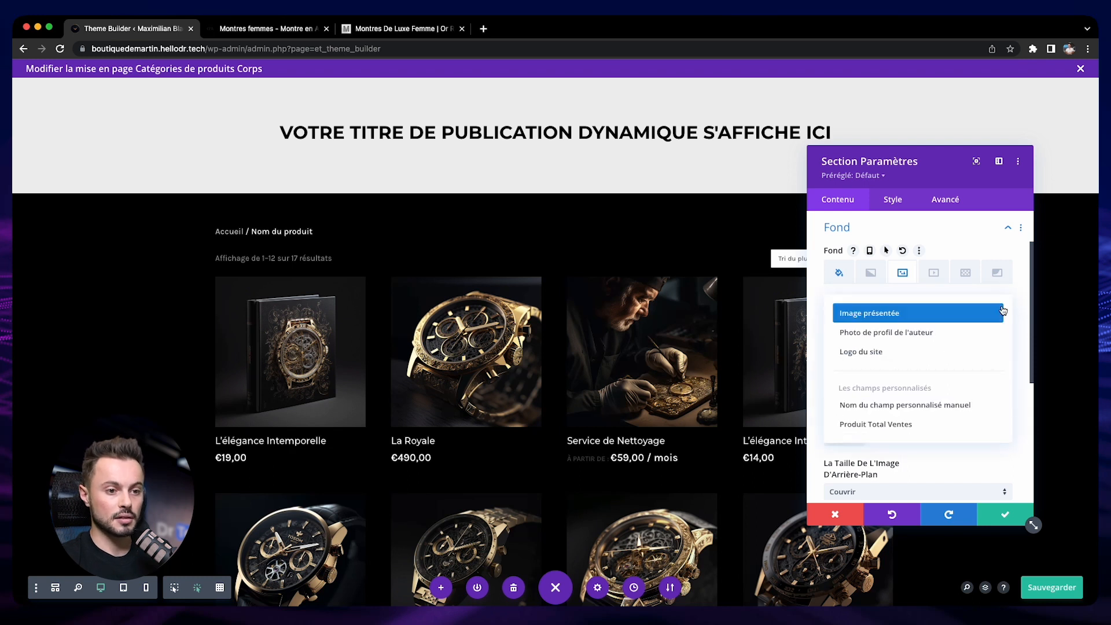
pyautogui.click(913, 319)
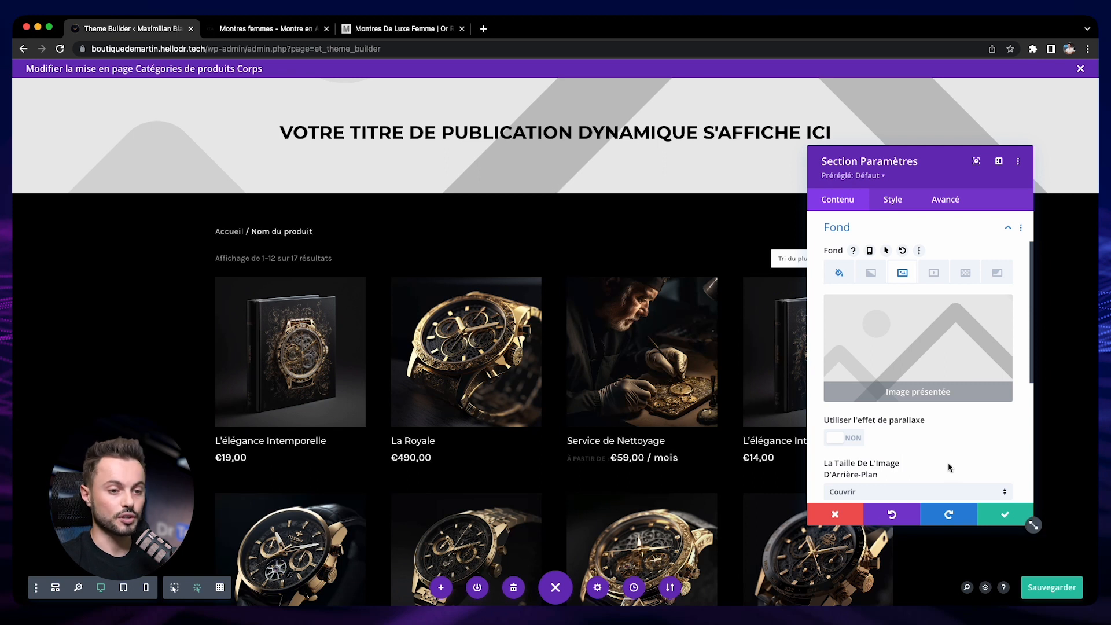
pyautogui.click(999, 516)
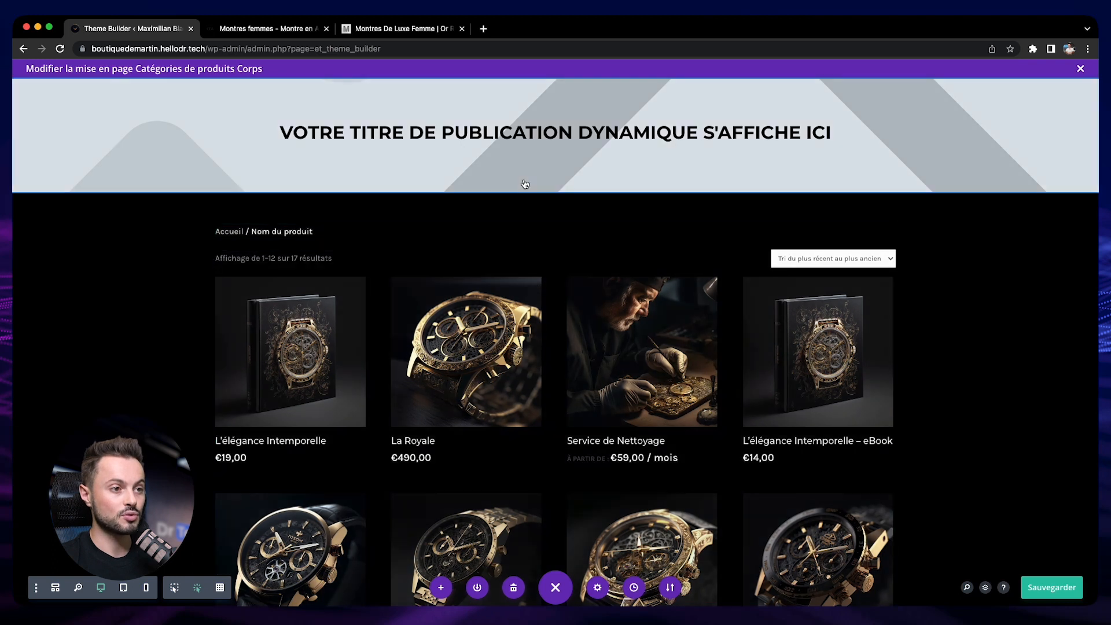
# Step: Add a one-column row with a Text module under the header title and move it to the start of the black product section
pyautogui.click(555, 162)
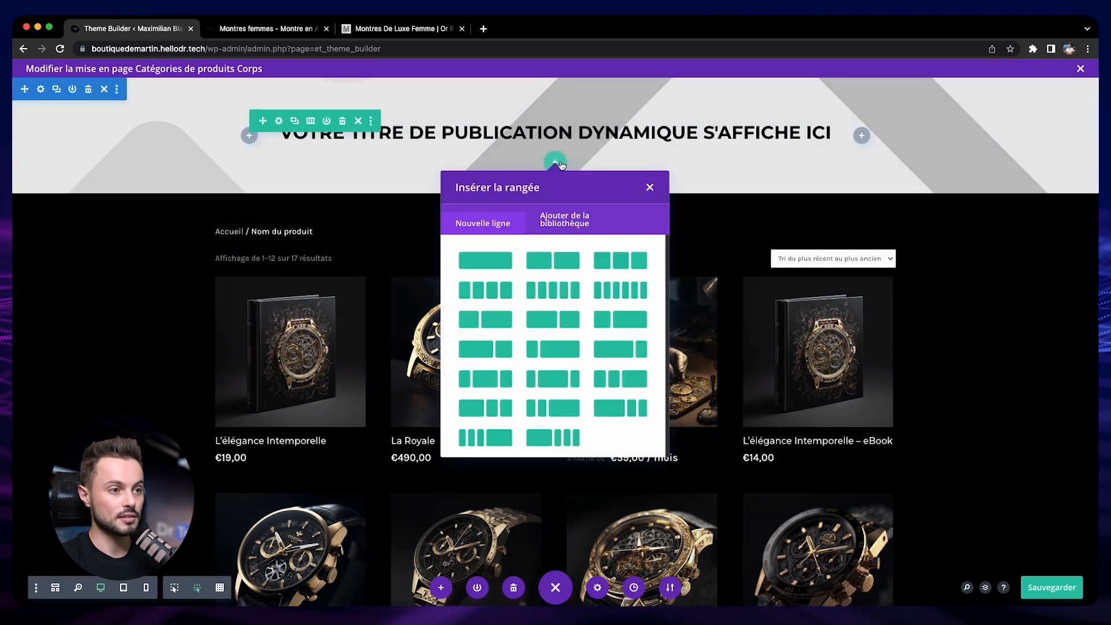
pyautogui.click(501, 261)
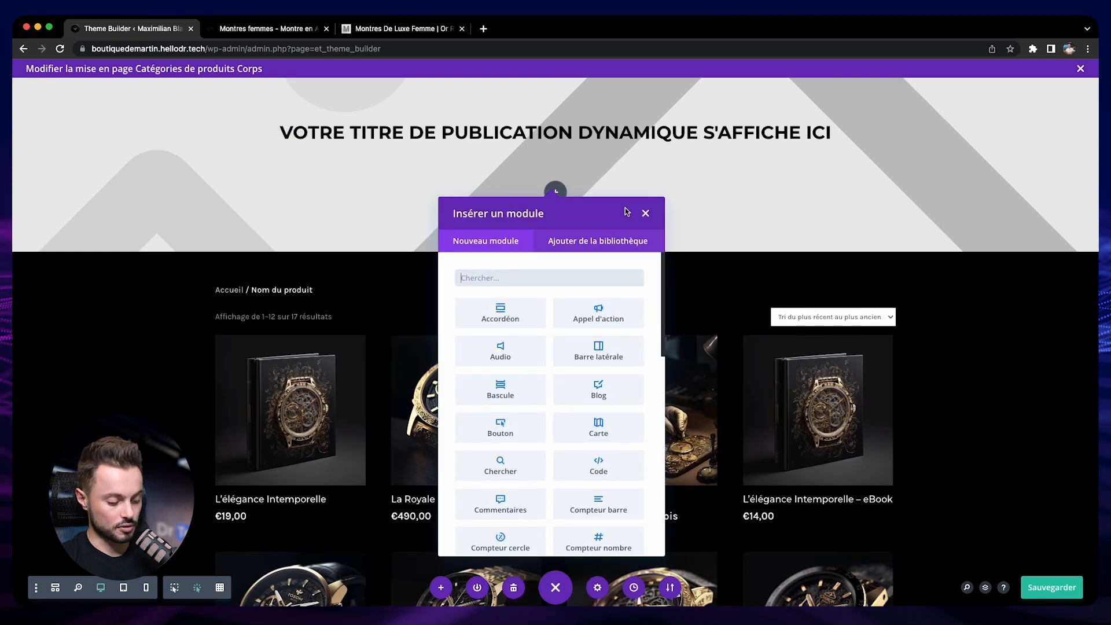
pyautogui.write('text')
pyautogui.click(502, 315)
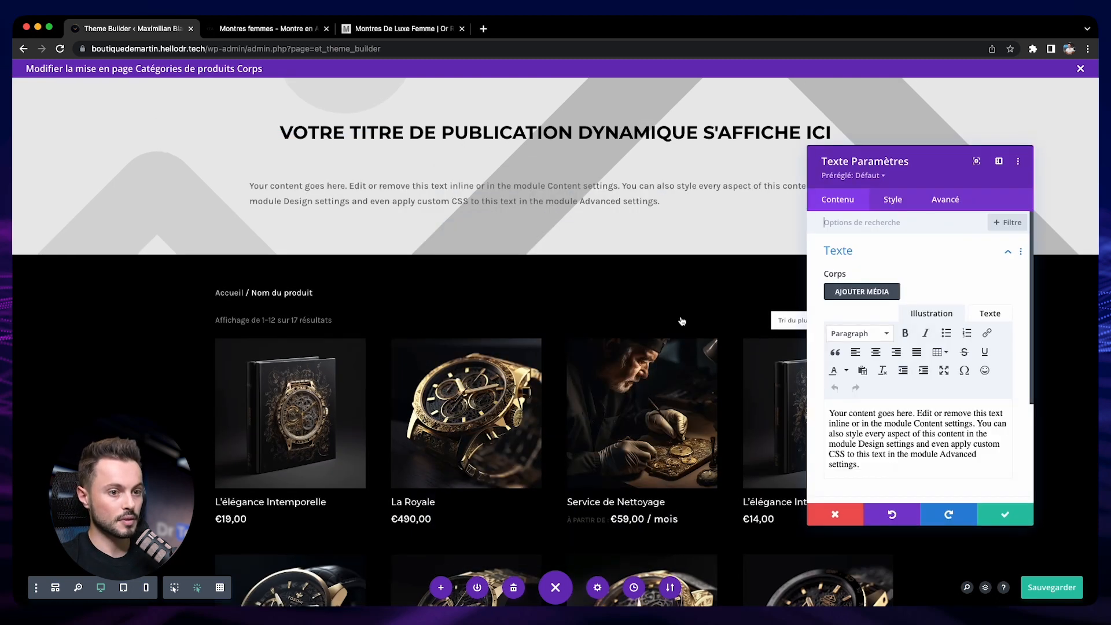
pyautogui.click(1010, 516)
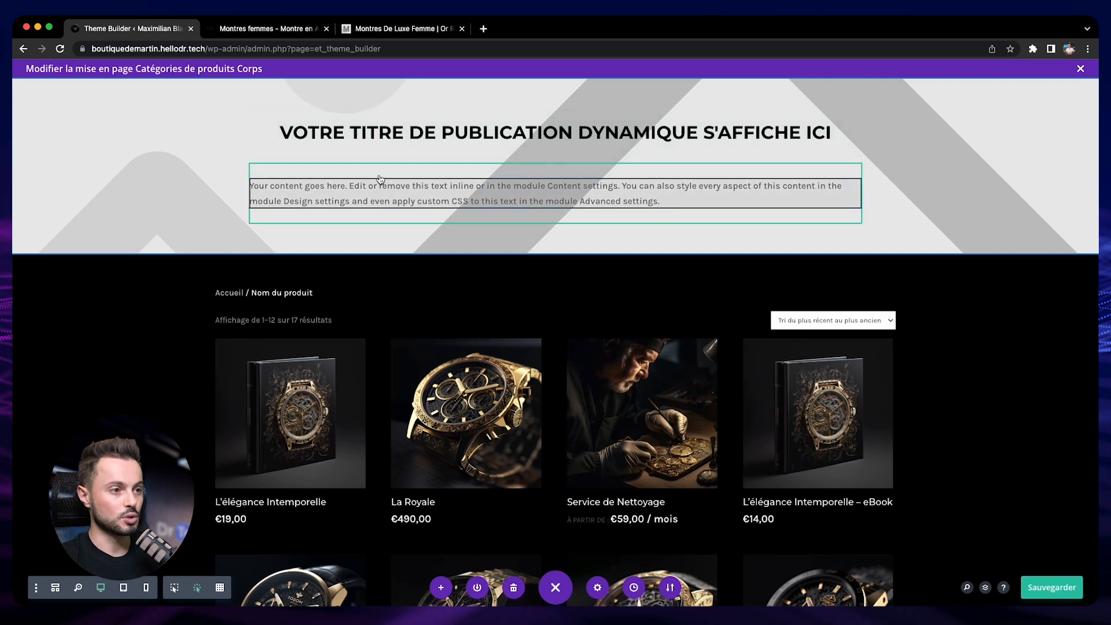
pyautogui.moveTo(263, 154); pyautogui.dragTo(432, 230)
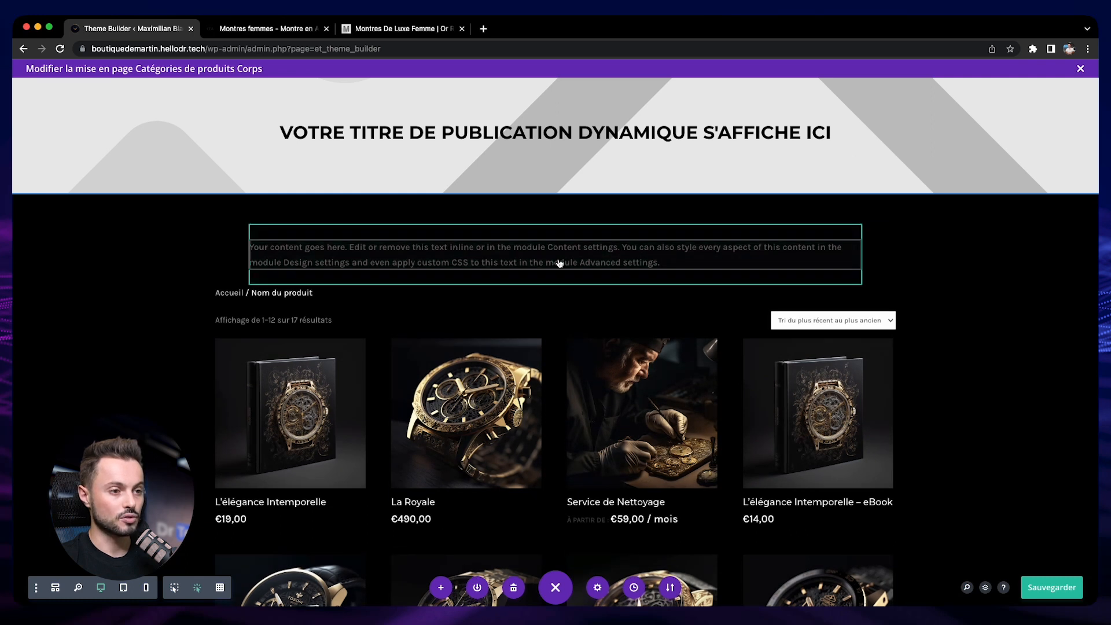
# Step: Replace the new text module's placeholder body with the dynamic content "description de la catégorie"
pyautogui.moveTo(558, 258)
pyautogui.click(528, 246)
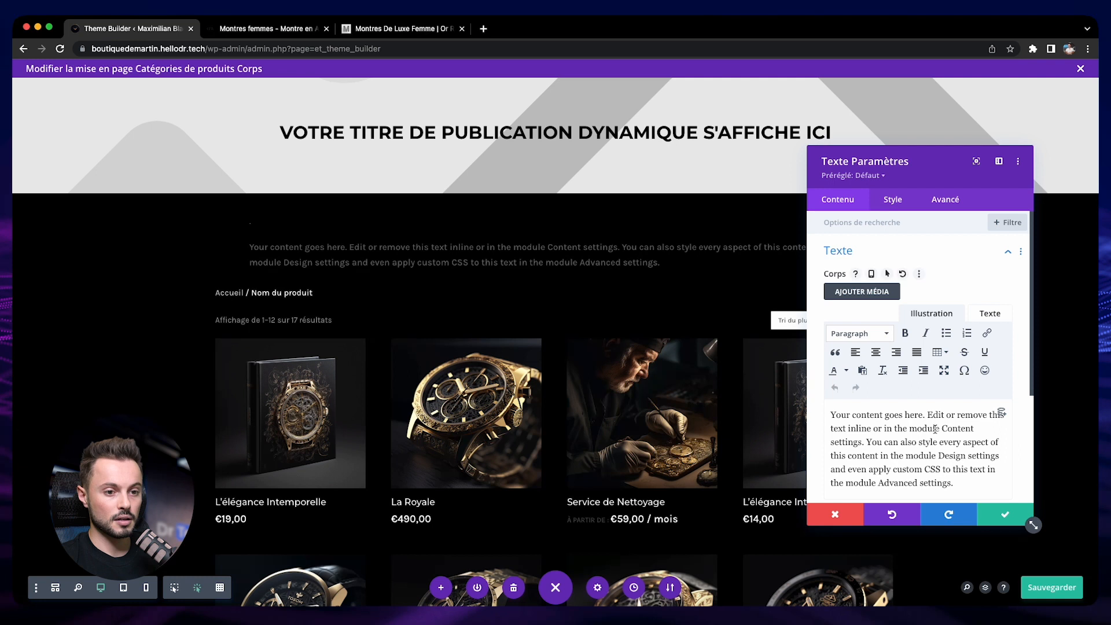
pyautogui.press('super+a')
pyautogui.press('BackSpace')
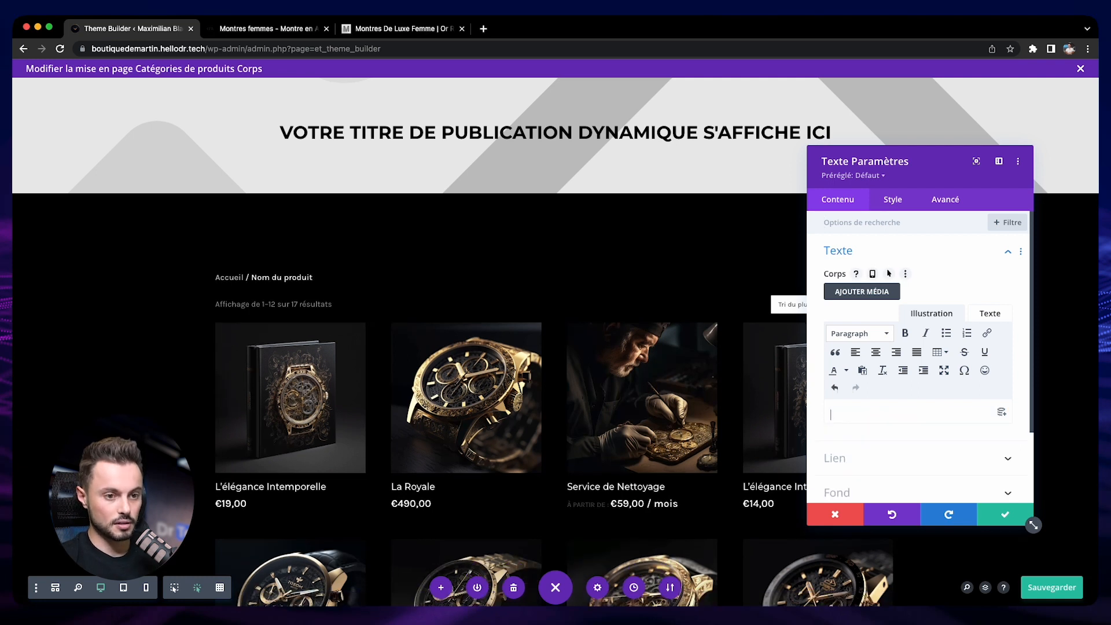
pyautogui.click(1002, 418)
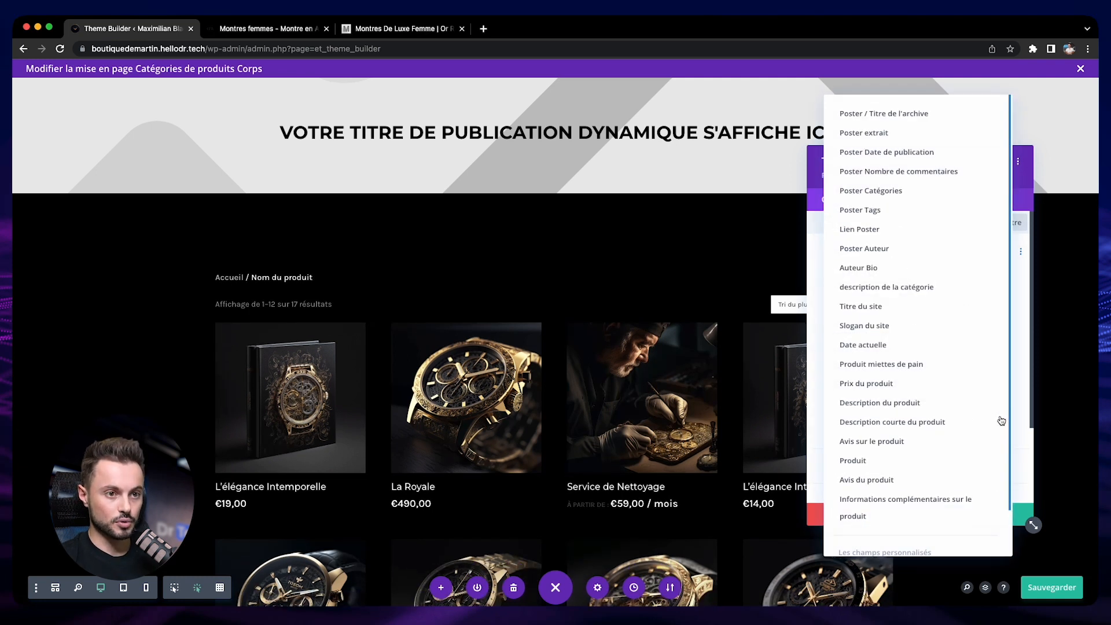
pyautogui.click(924, 295)
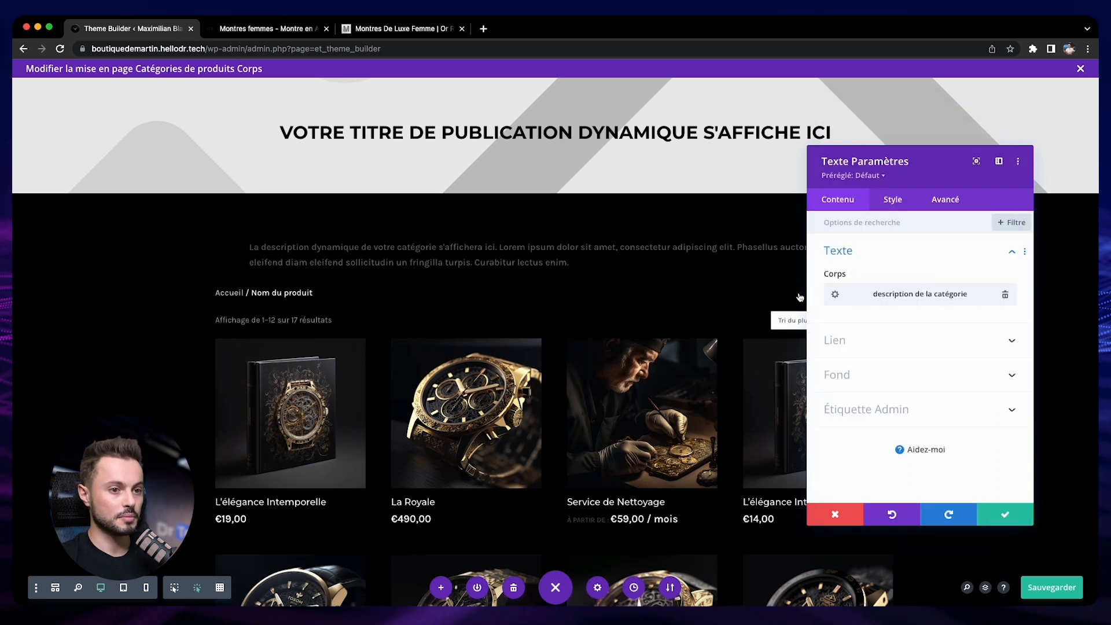
# Step: Set the category description text to white #ffffff and centre-aligned, apply the module settings and save the layout
pyautogui.click(896, 205)
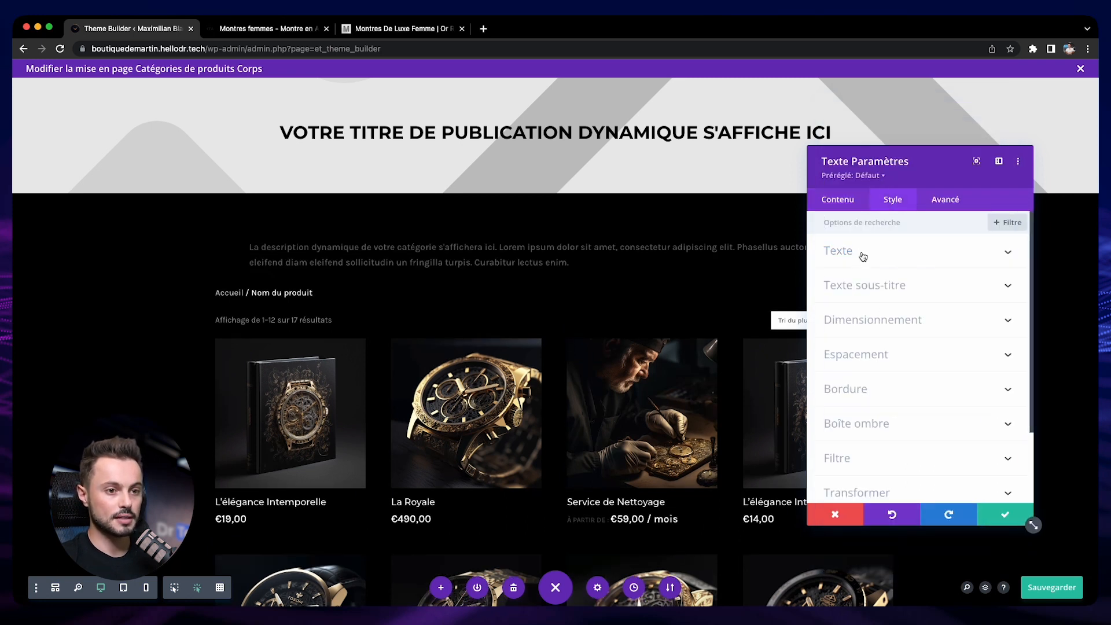
pyautogui.click(863, 256)
pyautogui.click(882, 463)
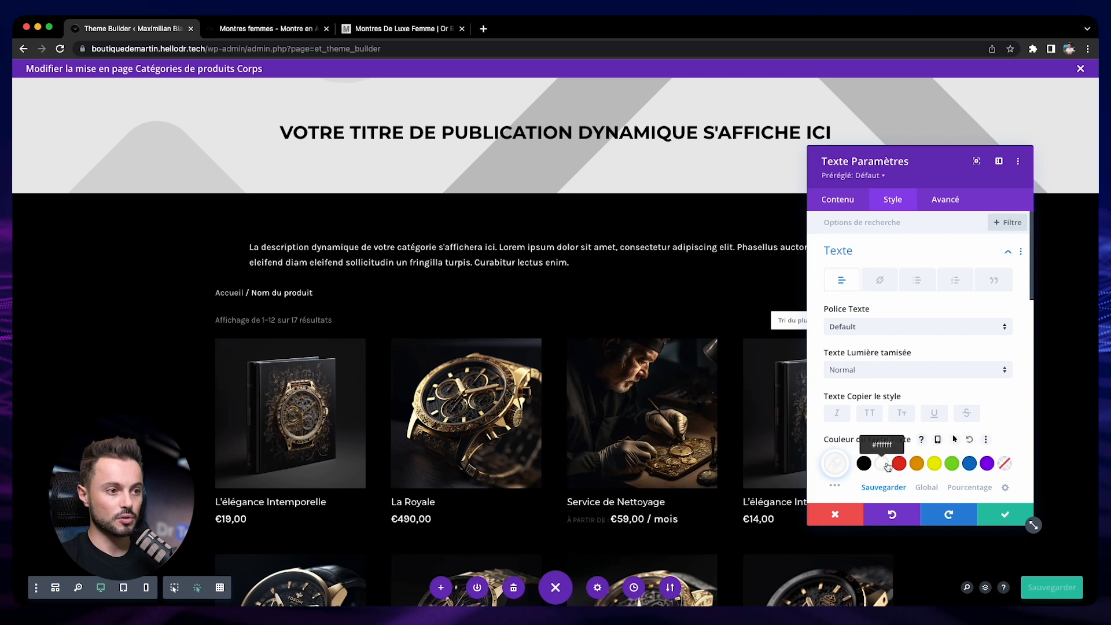
pyautogui.scroll(-3, 900, 433)
pyautogui.scroll(-8, 892, 431)
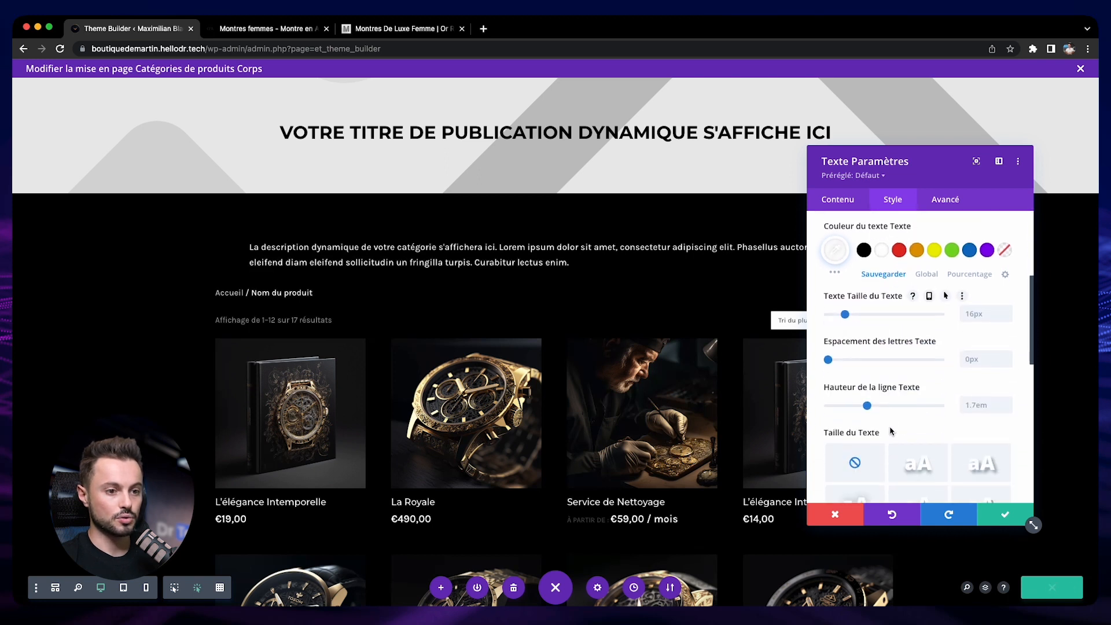
pyautogui.click(901, 448)
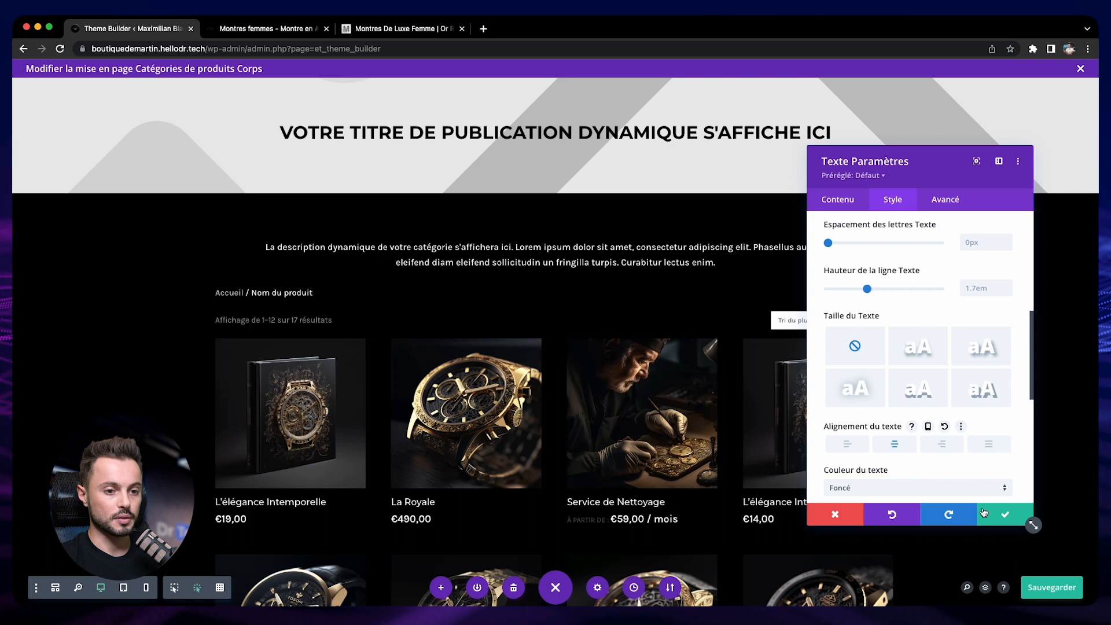
pyautogui.click(1005, 514)
pyautogui.click(1052, 587)
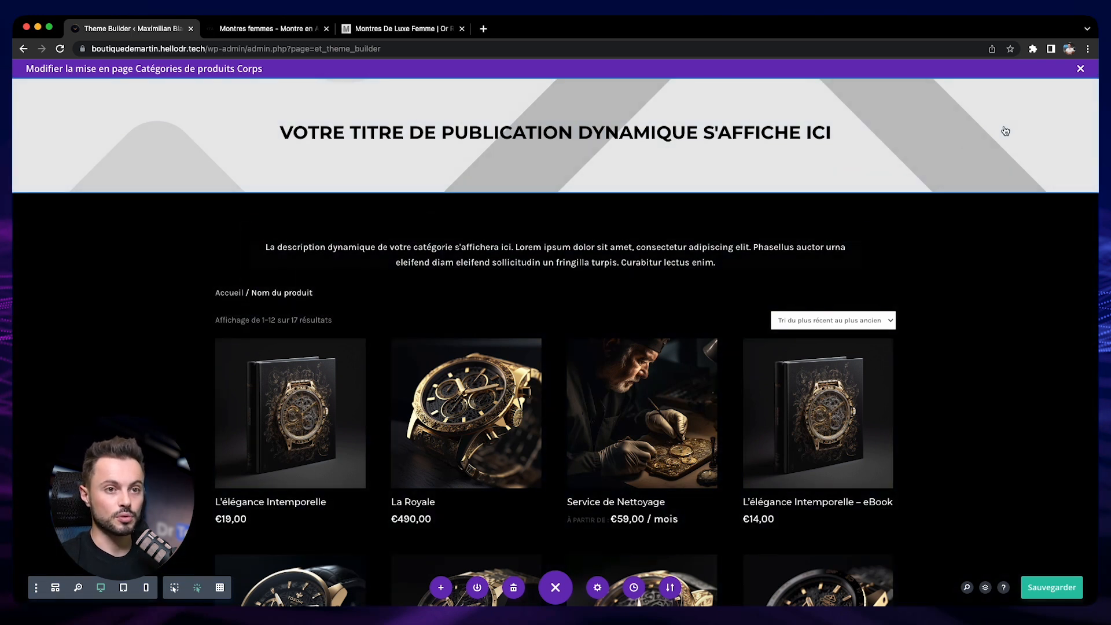
# Step: Close the layout editor and open the product categories page in a new browser tab
pyautogui.click(1080, 68)
pyautogui.moveTo(38, 190)
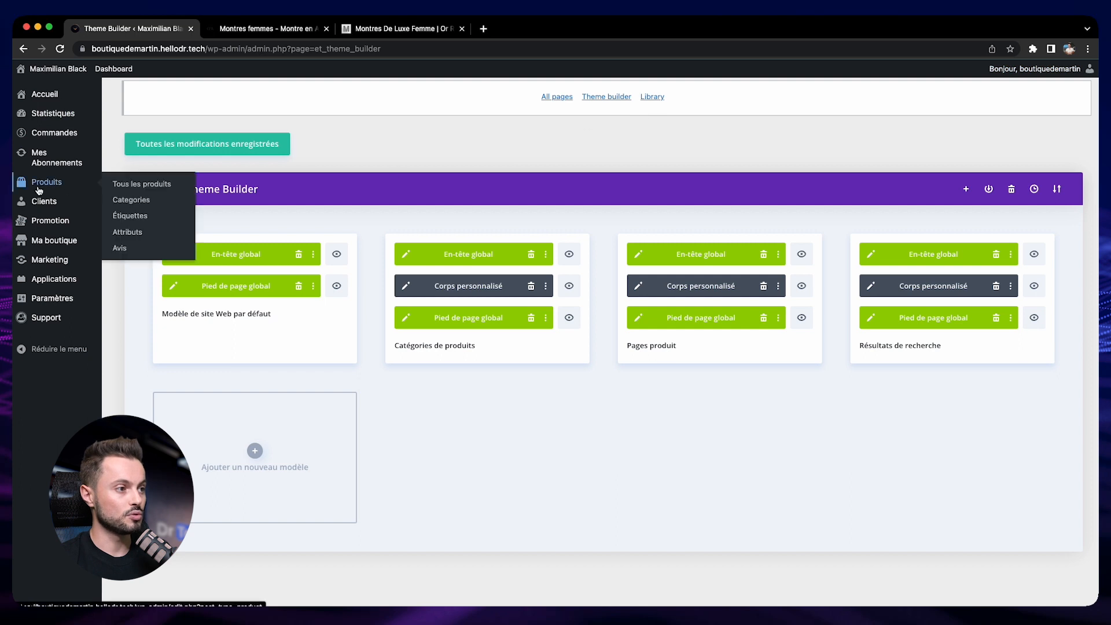
pyautogui.rightClick(135, 207)
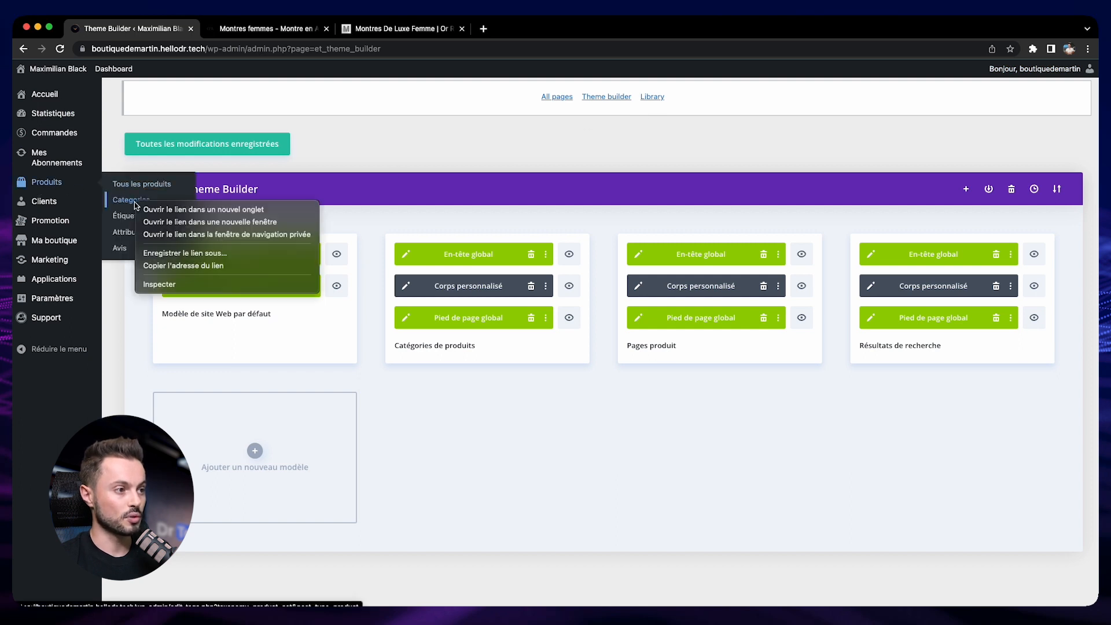
pyautogui.click(173, 209)
pyautogui.click(270, 32)
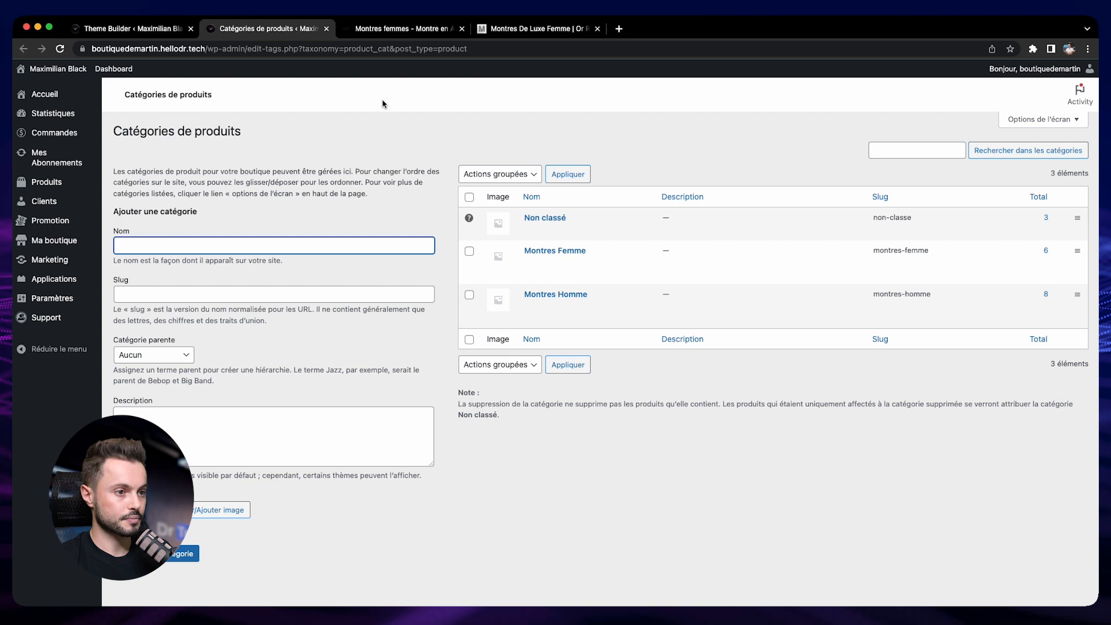
# Step: Give the Montres Femme category the copied "Offrez-vous le charme de l'élégance intemporelle" description and the first media library watch image, and update it
pyautogui.click(547, 253)
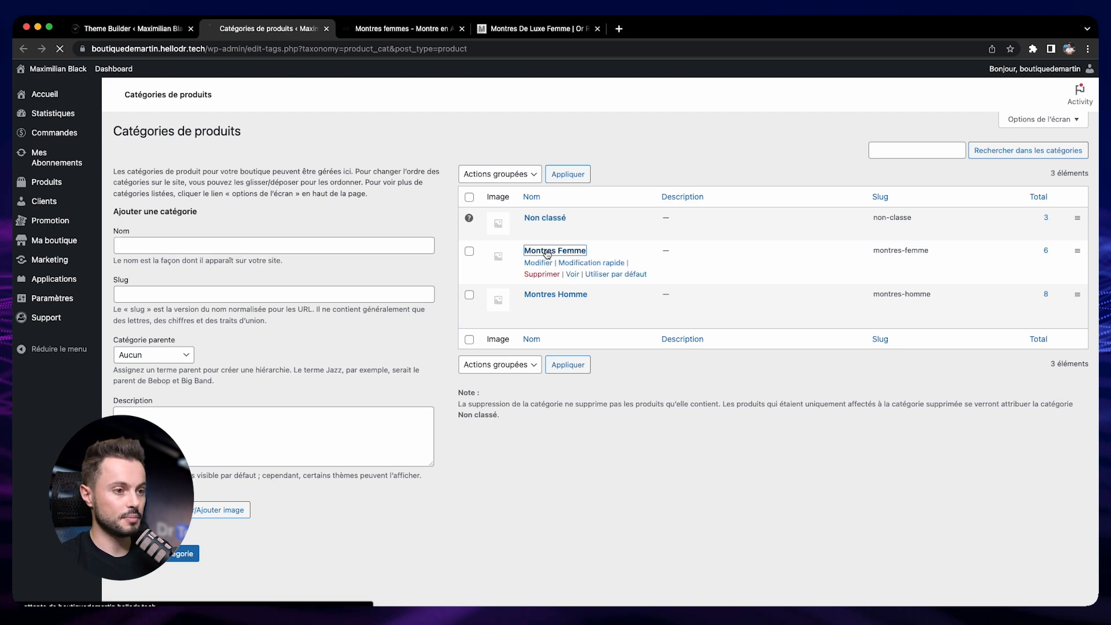
pyautogui.click(306, 346)
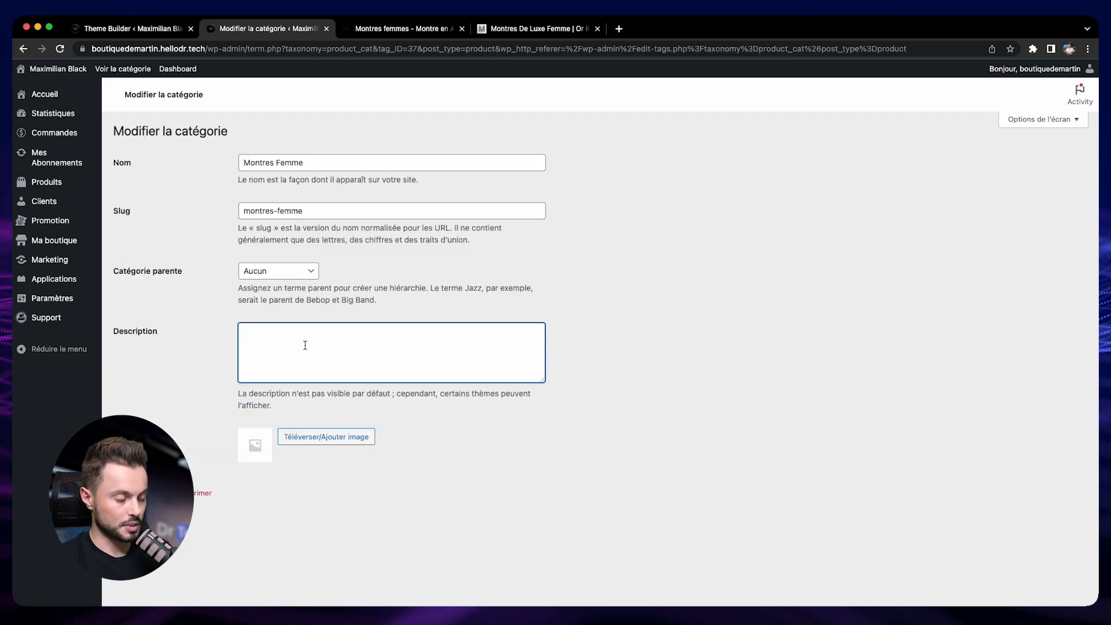
pyautogui.press('super+v')
pyautogui.click(322, 437)
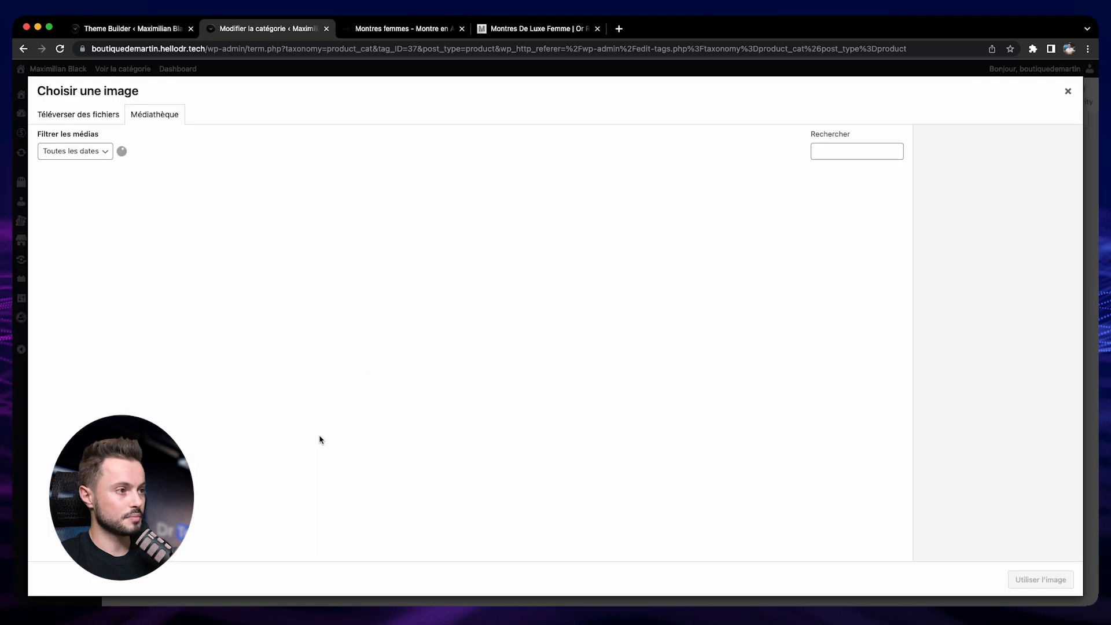
pyautogui.click(77, 208)
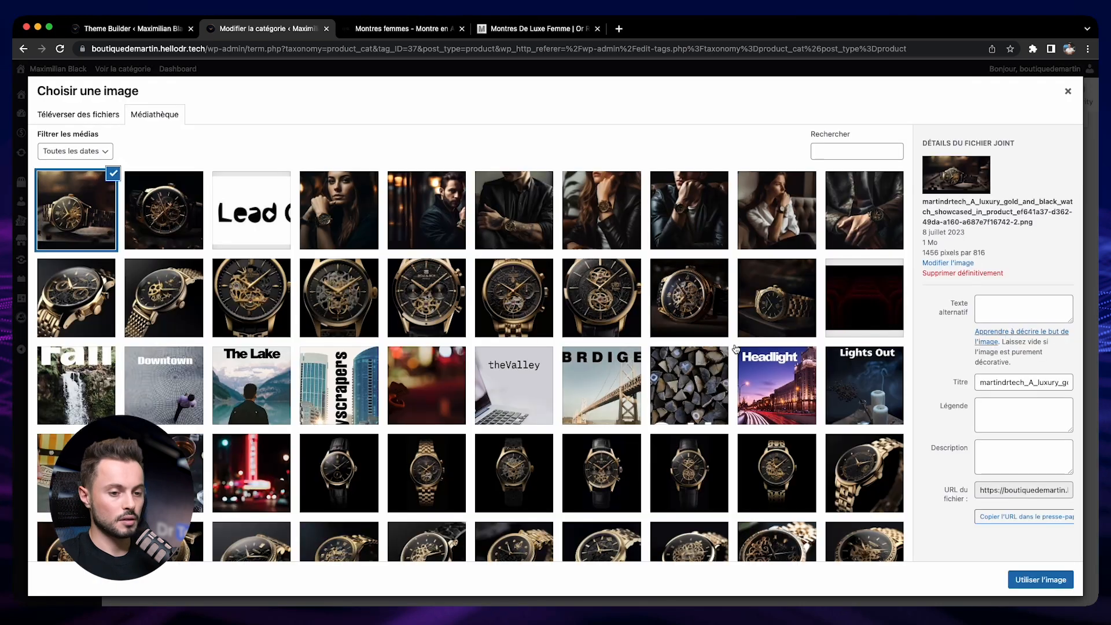
pyautogui.click(1042, 580)
pyautogui.scroll(3, 322, 363)
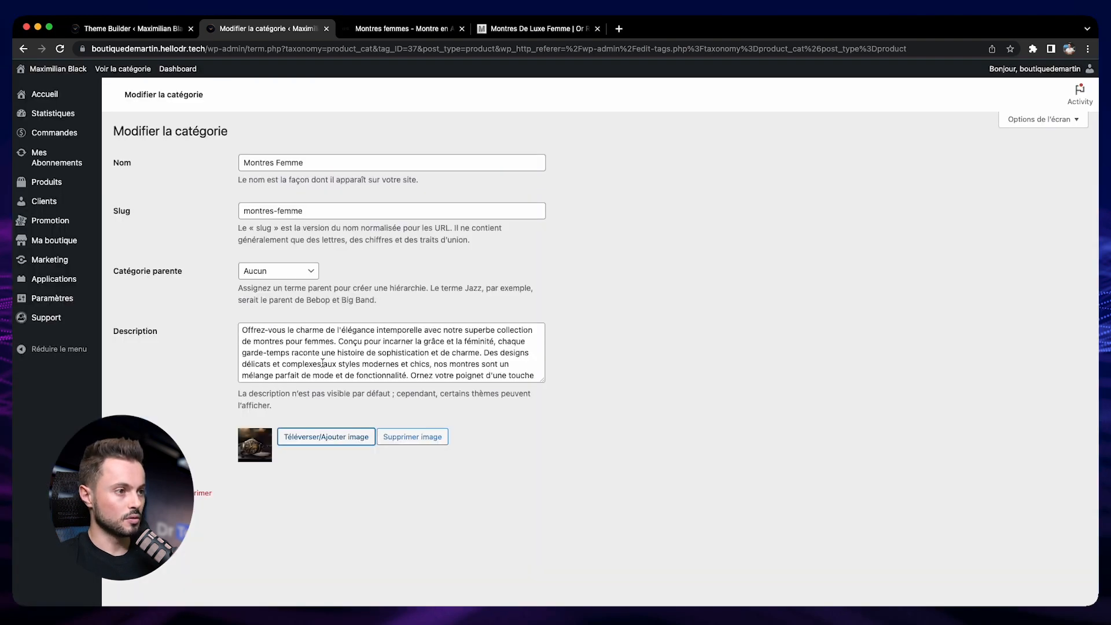
pyautogui.click(141, 494)
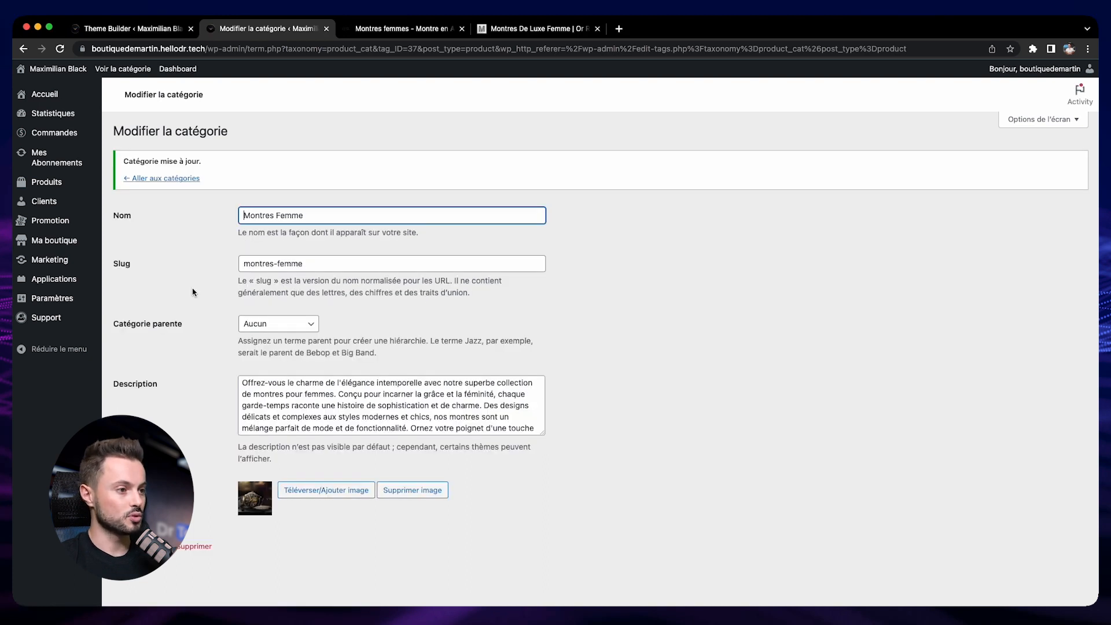
# Step: Give the Montres Homme category the copied "Découvrez le summum de la sophistication" description and the first media library watch image, and update it
pyautogui.click(167, 179)
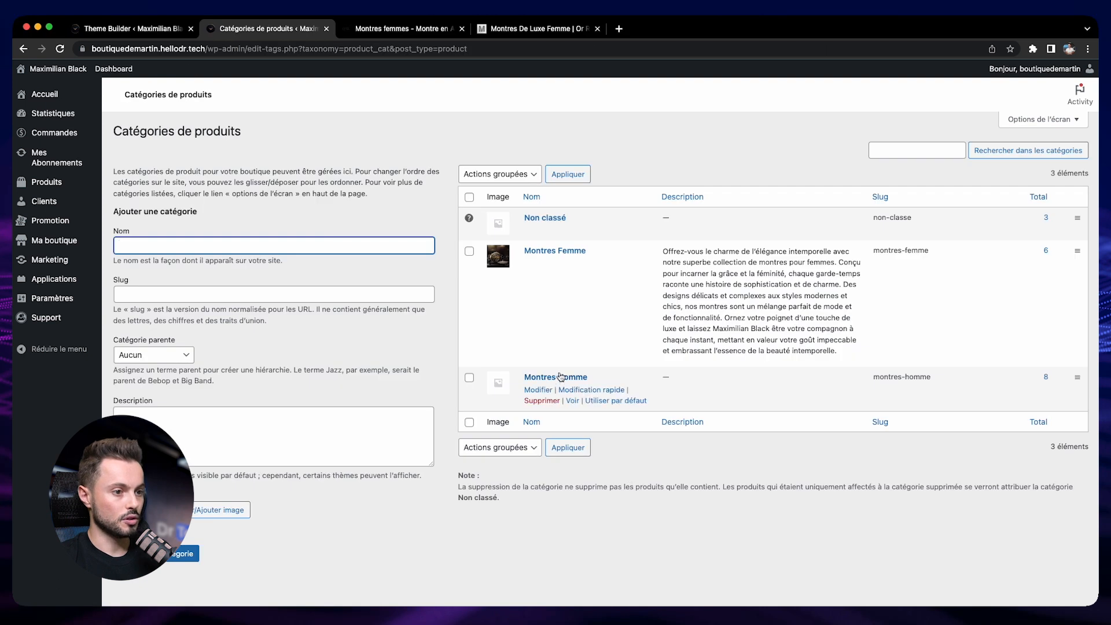
pyautogui.click(560, 377)
pyautogui.click(271, 344)
pyautogui.press('super+v')
pyautogui.click(326, 437)
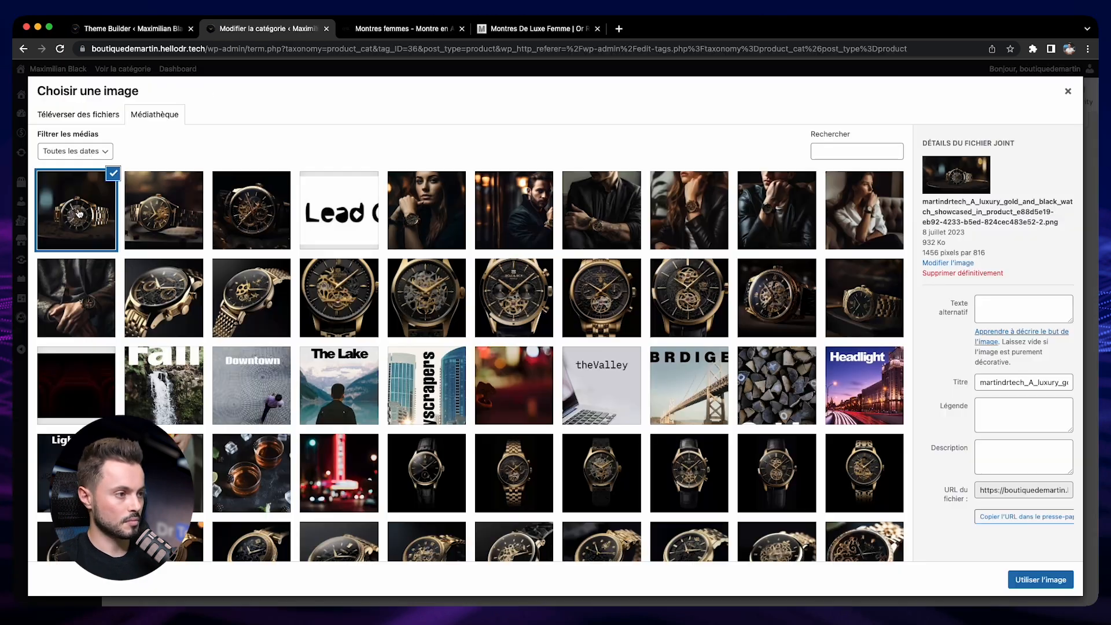
pyautogui.click(1040, 579)
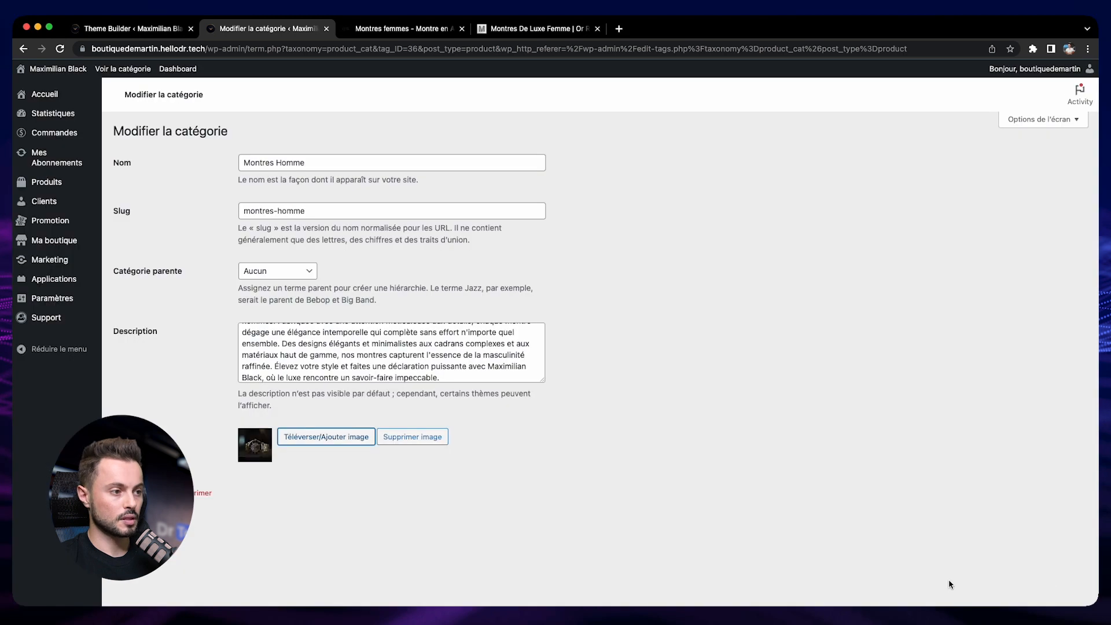
pyautogui.click(141, 493)
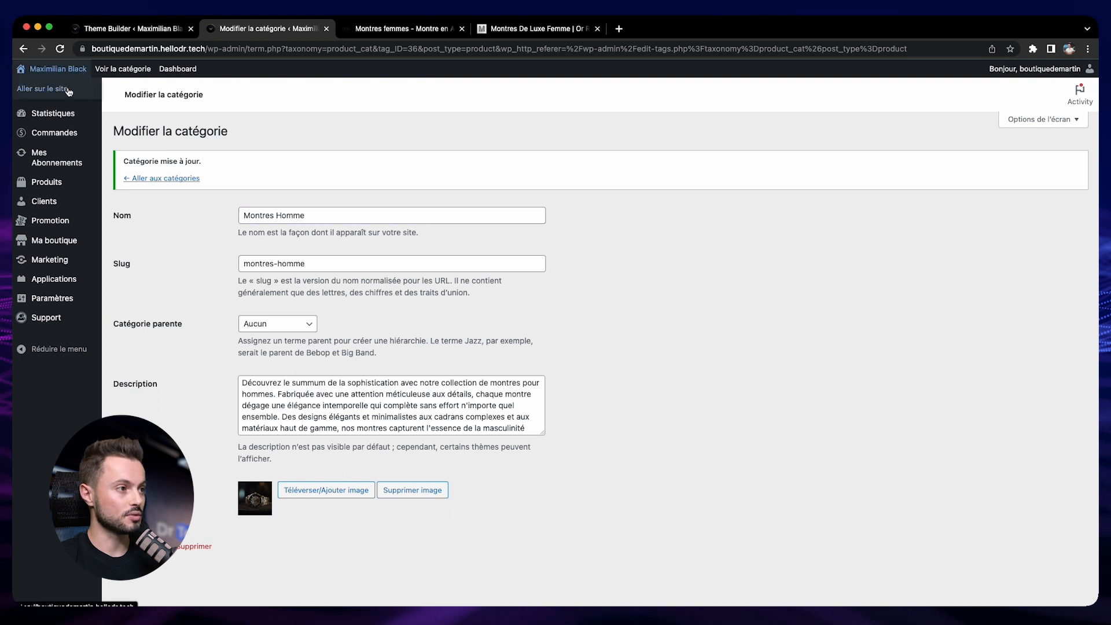
# Step: Open the Montres Femme category on the live site and examine its banner, title, description and product grid
pyautogui.click(49, 86)
pyautogui.moveTo(884, 138)
pyautogui.click(899, 167)
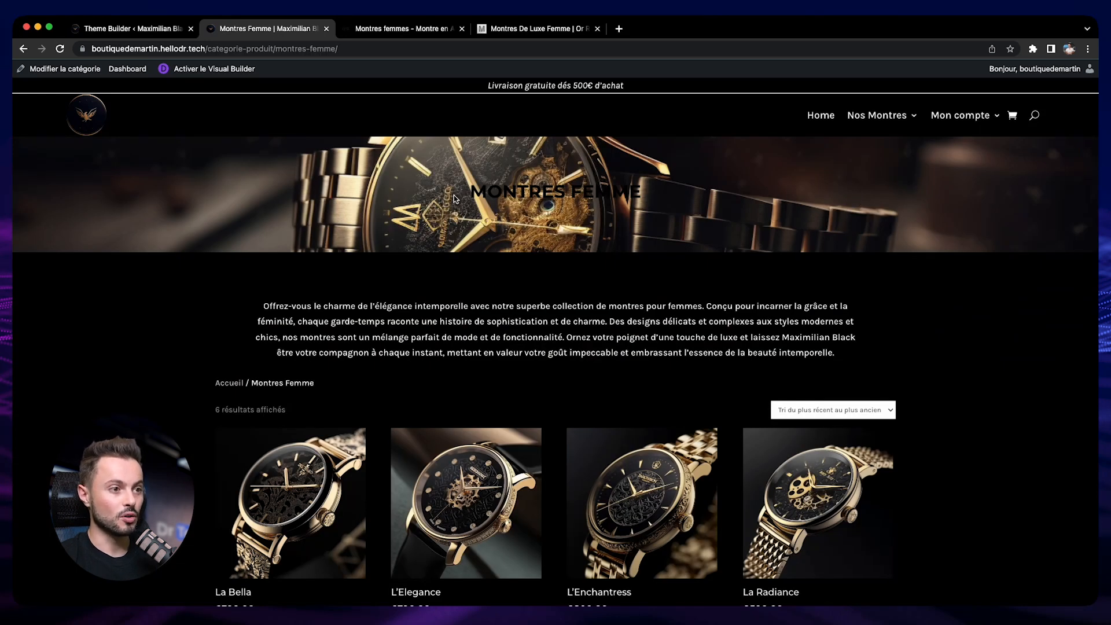
pyautogui.moveTo(455, 199); pyautogui.dragTo(662, 200)
pyautogui.moveTo(257, 301); pyautogui.dragTo(853, 349)
pyautogui.click(854, 348)
pyautogui.scroll(-7, 810, 371)
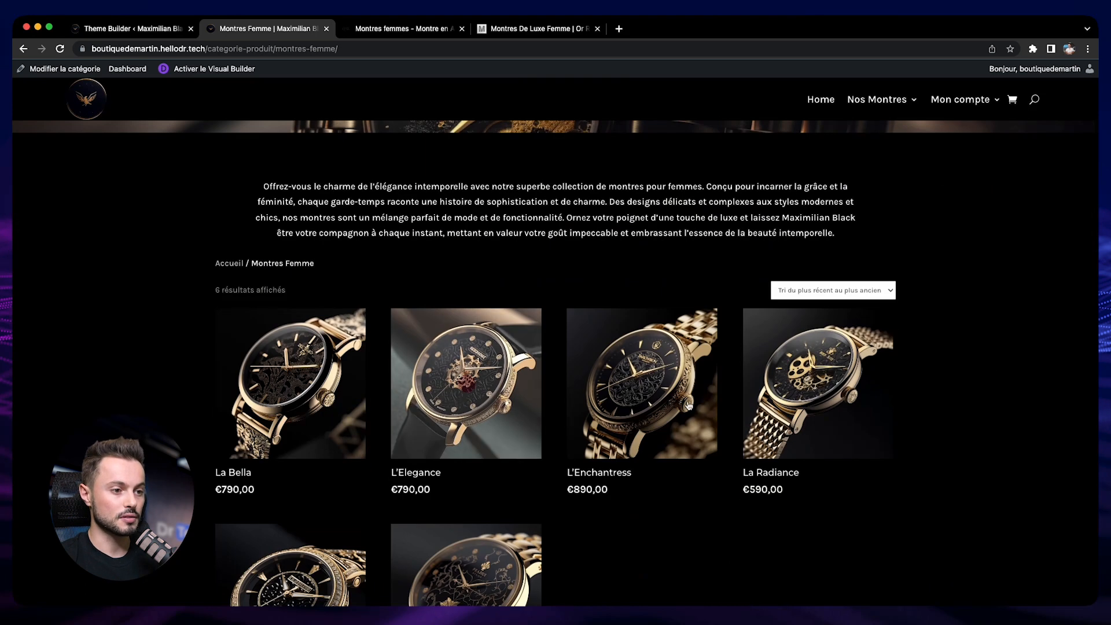
pyautogui.scroll(2, 712, 402)
pyautogui.scroll(5, 477, 315)
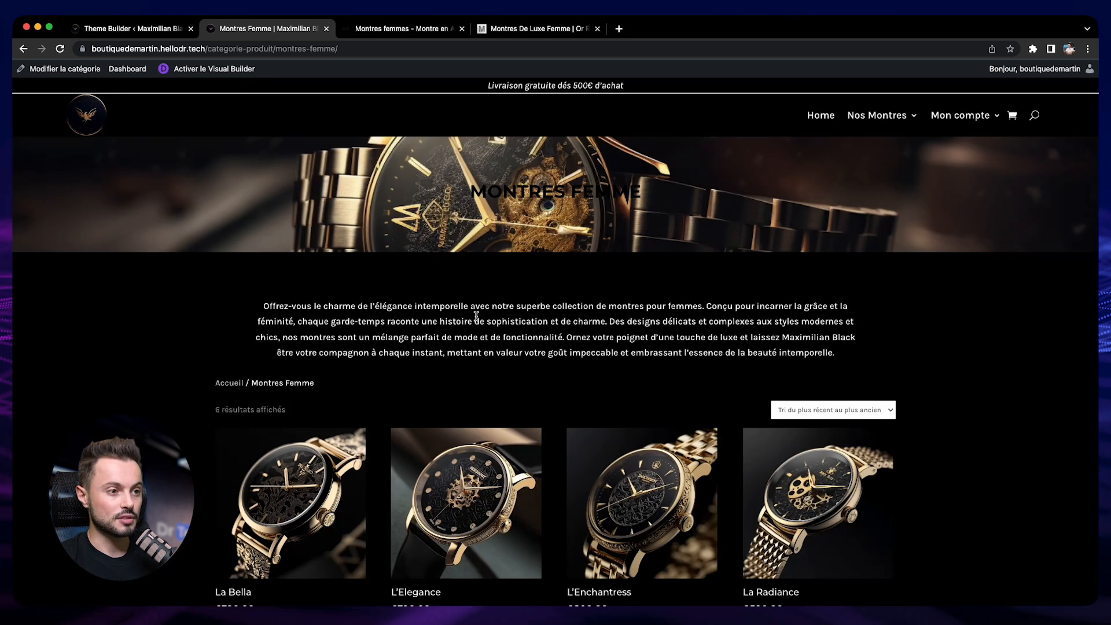
# Step: Back in the product category body layout, set the dynamic title's H1 text colour to white #ffffff and apply it
pyautogui.click(121, 34)
pyautogui.click(407, 288)
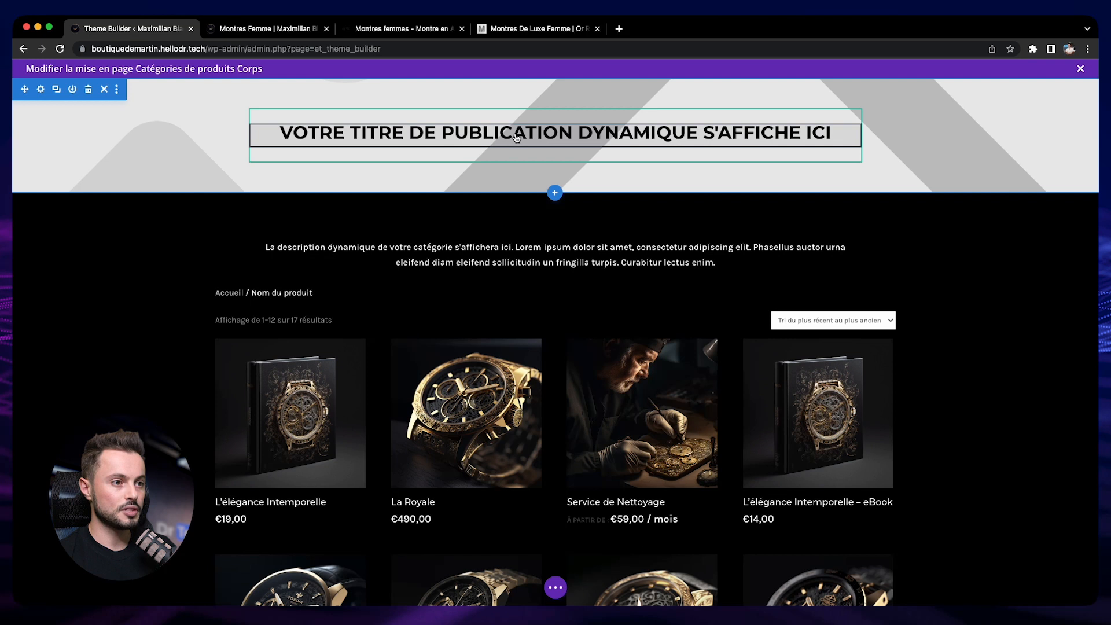
pyautogui.click(525, 132)
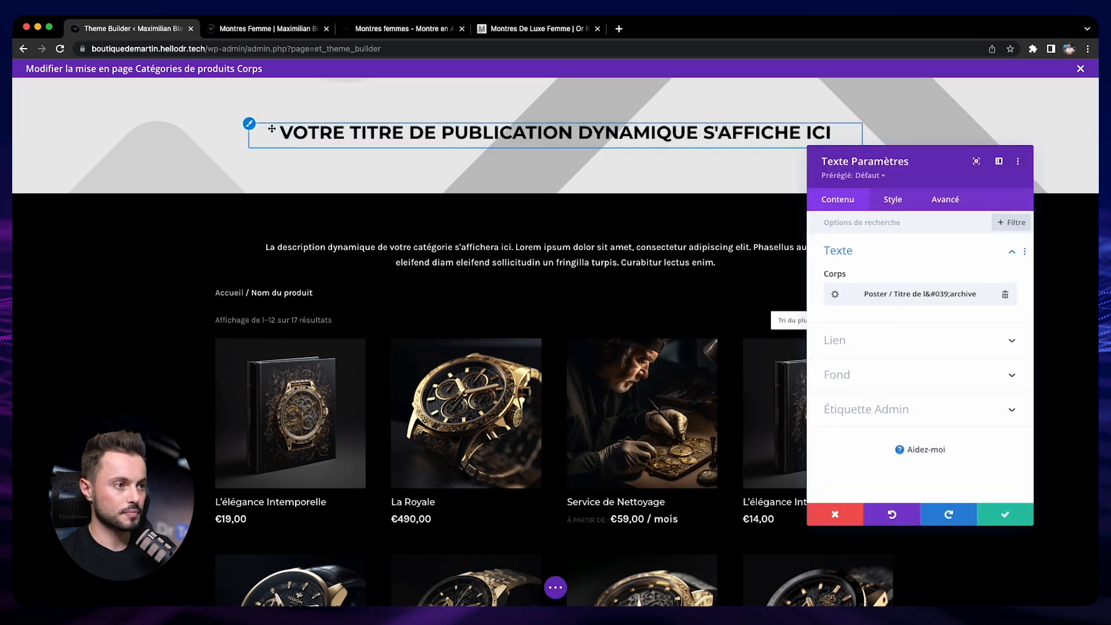
pyautogui.click(865, 260)
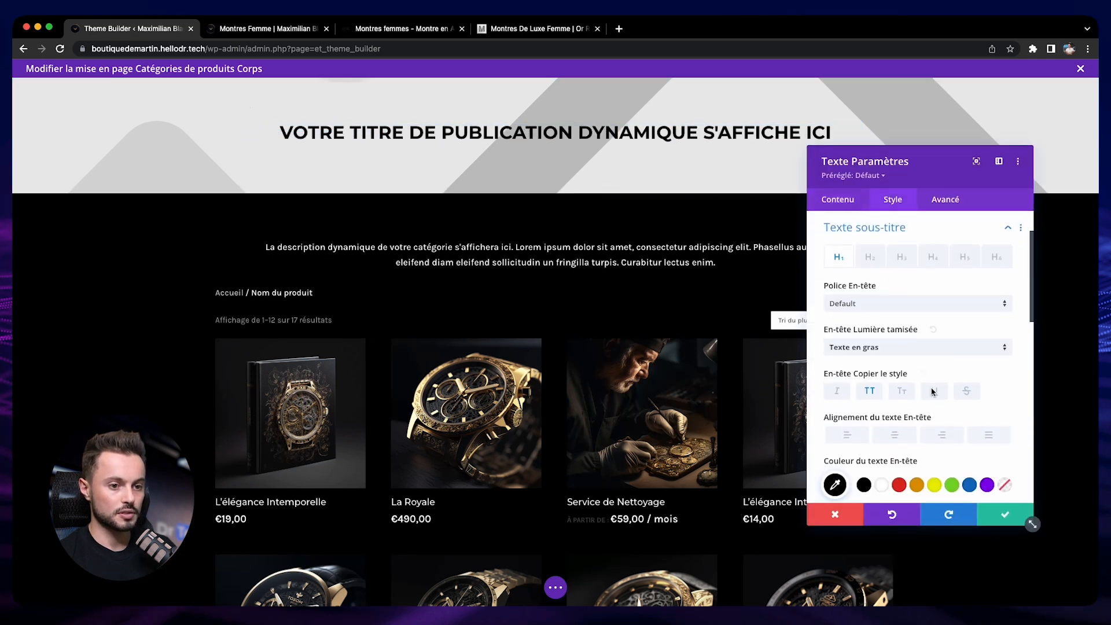
pyautogui.click(880, 483)
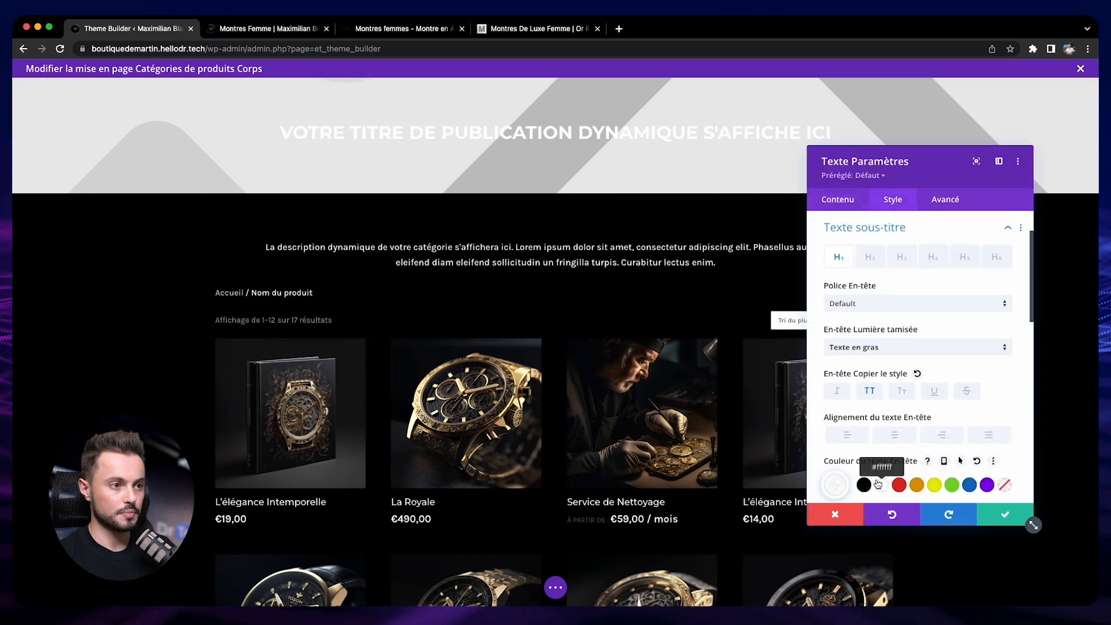
pyautogui.click(1005, 514)
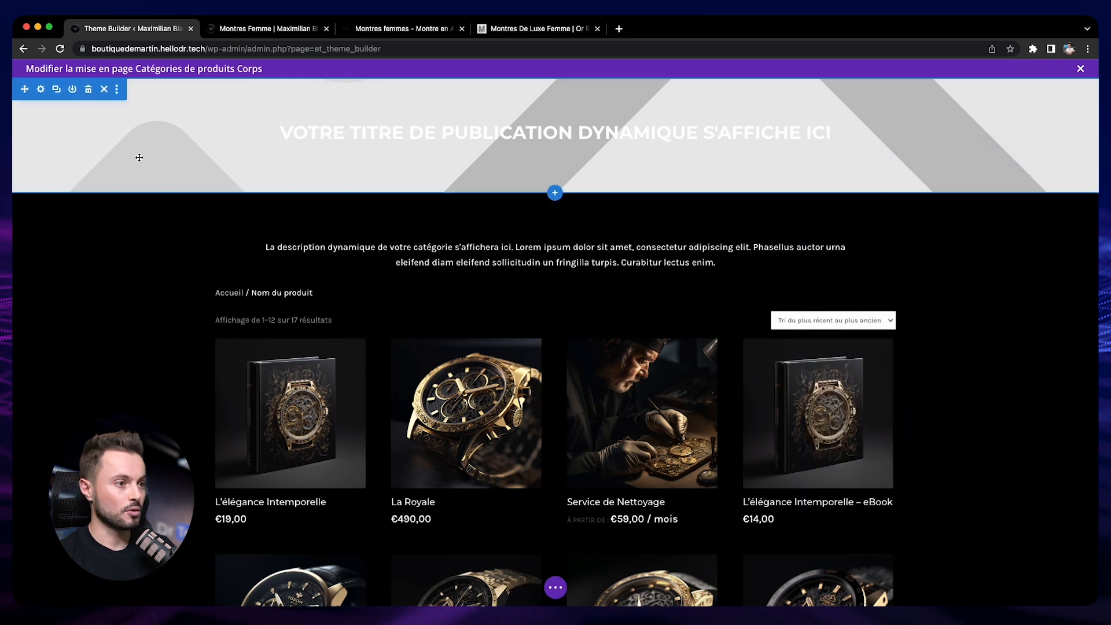
# Step: Add a background gradient to the title banner section, with both gradient stops set to black #000000
pyautogui.click(40, 91)
pyautogui.click(850, 296)
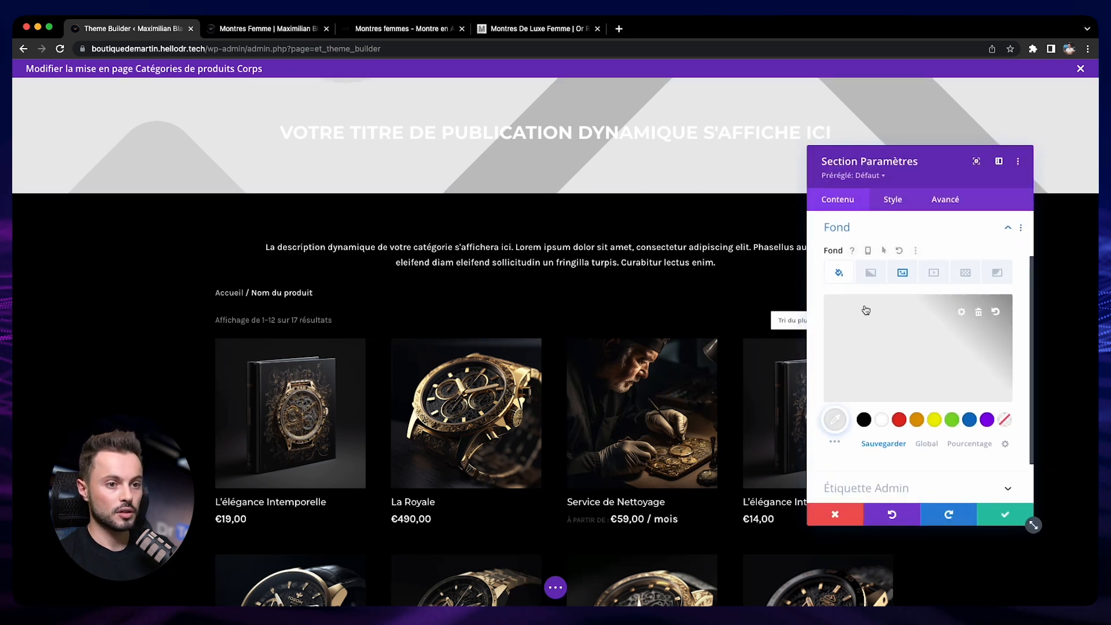
pyautogui.click(870, 275)
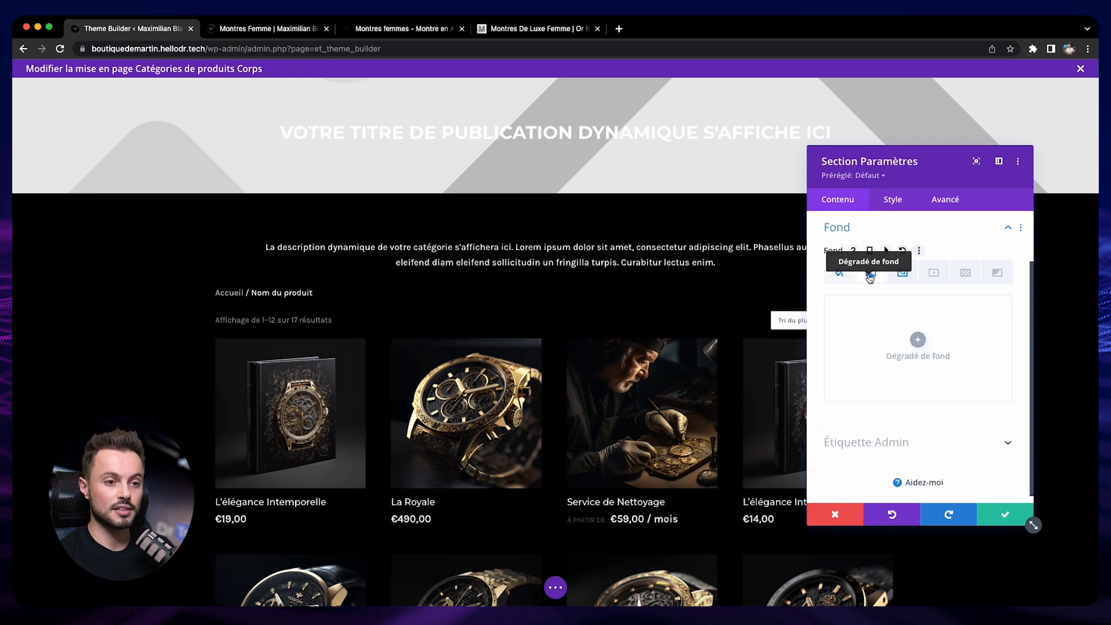
pyautogui.click(272, 29)
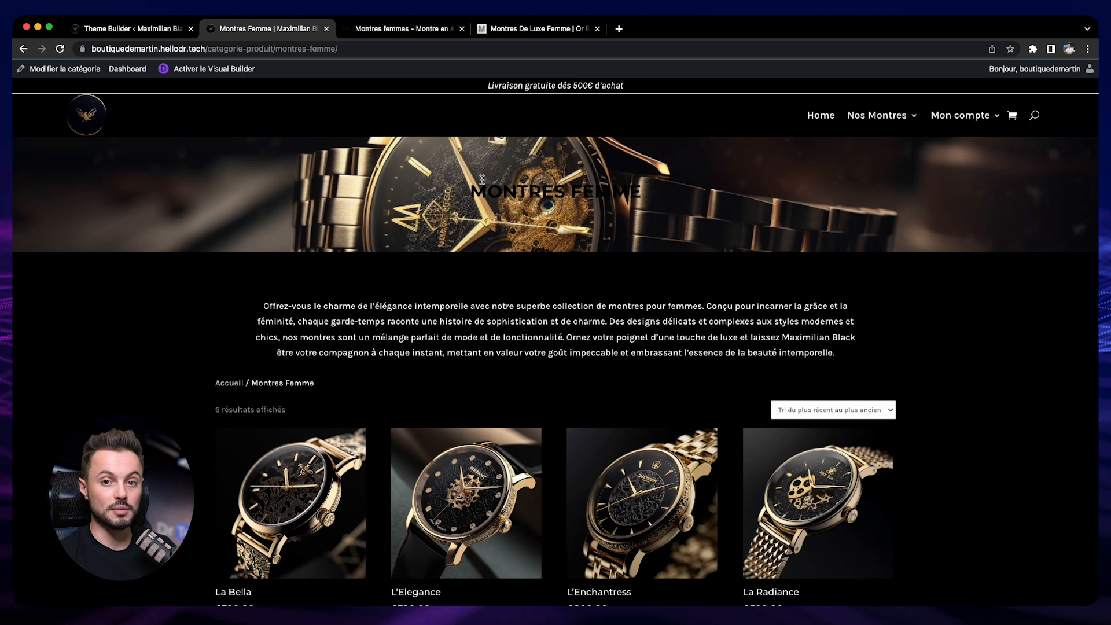
pyautogui.click(132, 29)
pyautogui.click(903, 368)
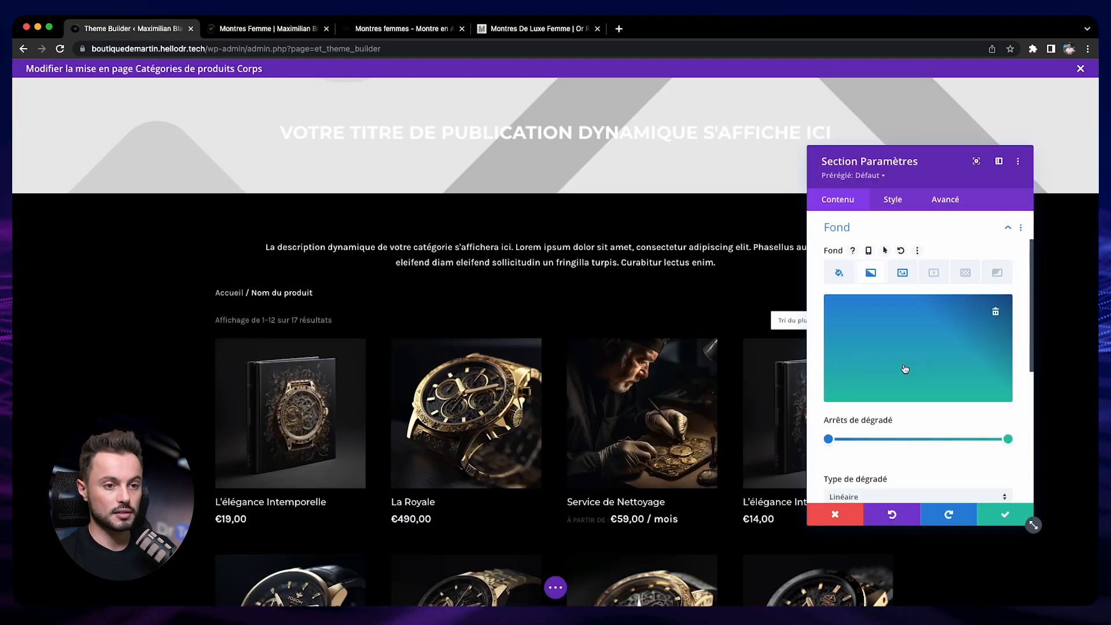
pyautogui.click(828, 439)
pyautogui.click(864, 419)
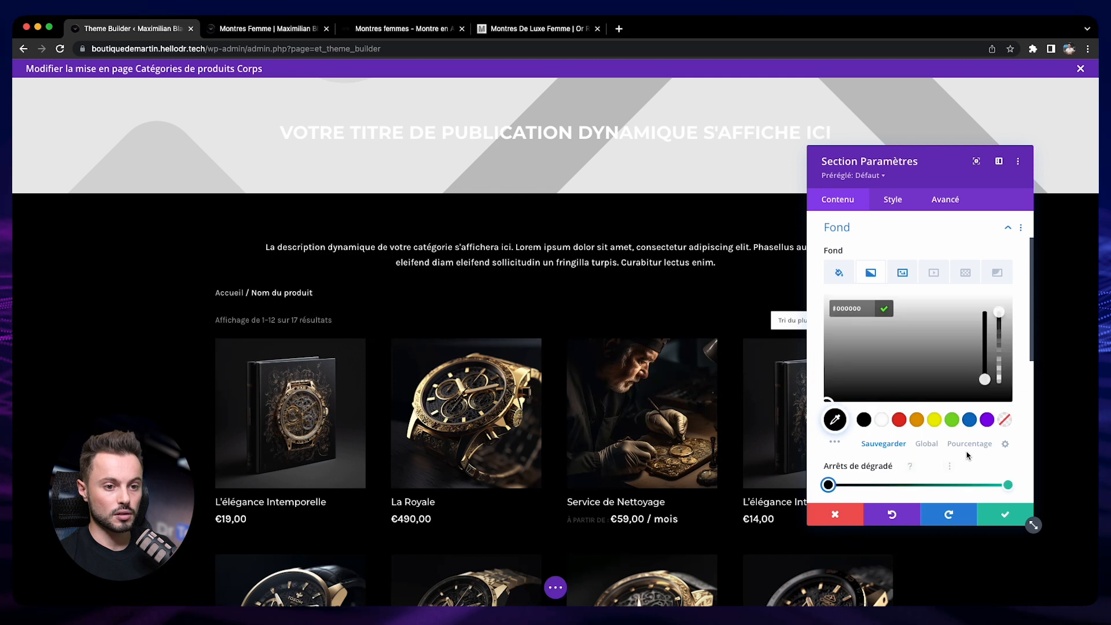
pyautogui.click(1010, 486)
pyautogui.click(864, 420)
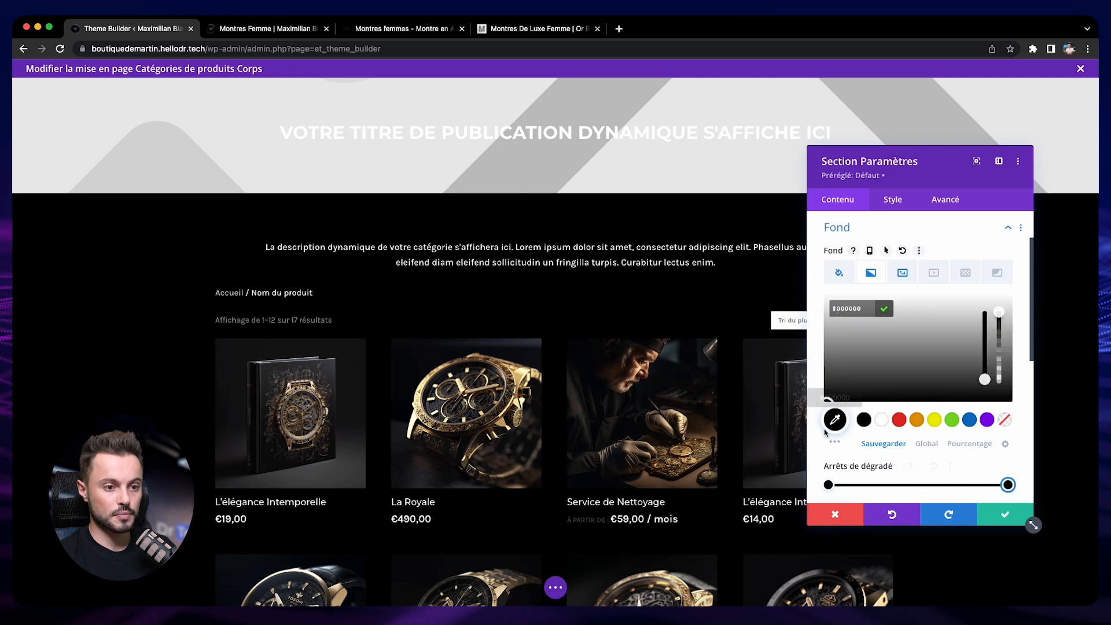
# Step: Place the banner gradient above the background image, set its first stop to rgba(0,0,0,0.41) and apply the section settings
pyautogui.scroll(-1, 819, 435)
pyautogui.scroll(-4, 819, 436)
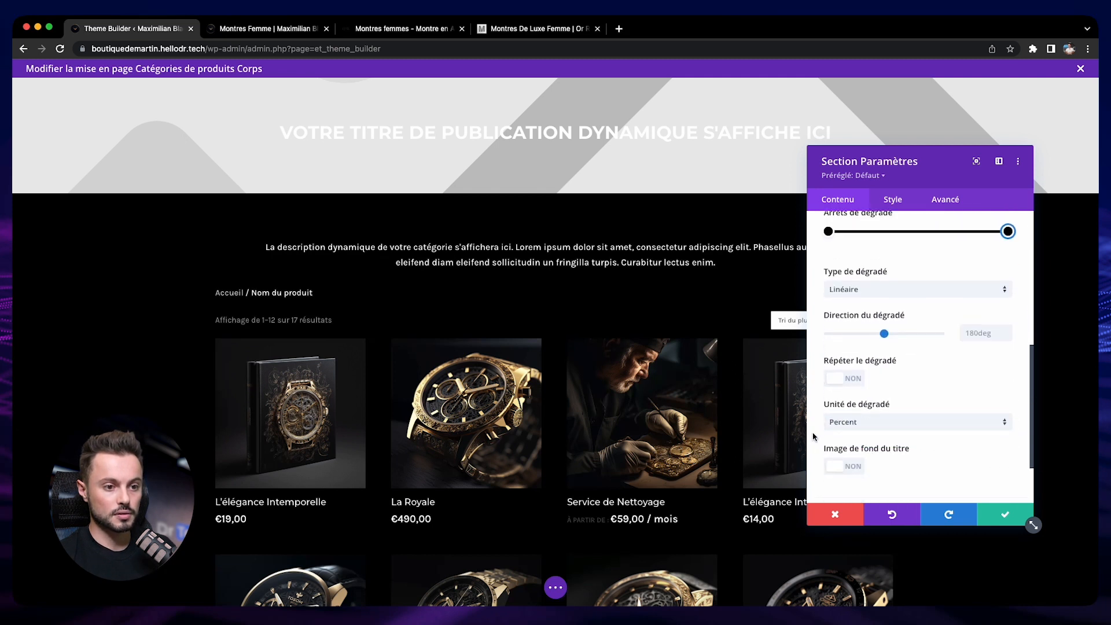
pyautogui.click(851, 469)
pyautogui.scroll(5, 820, 434)
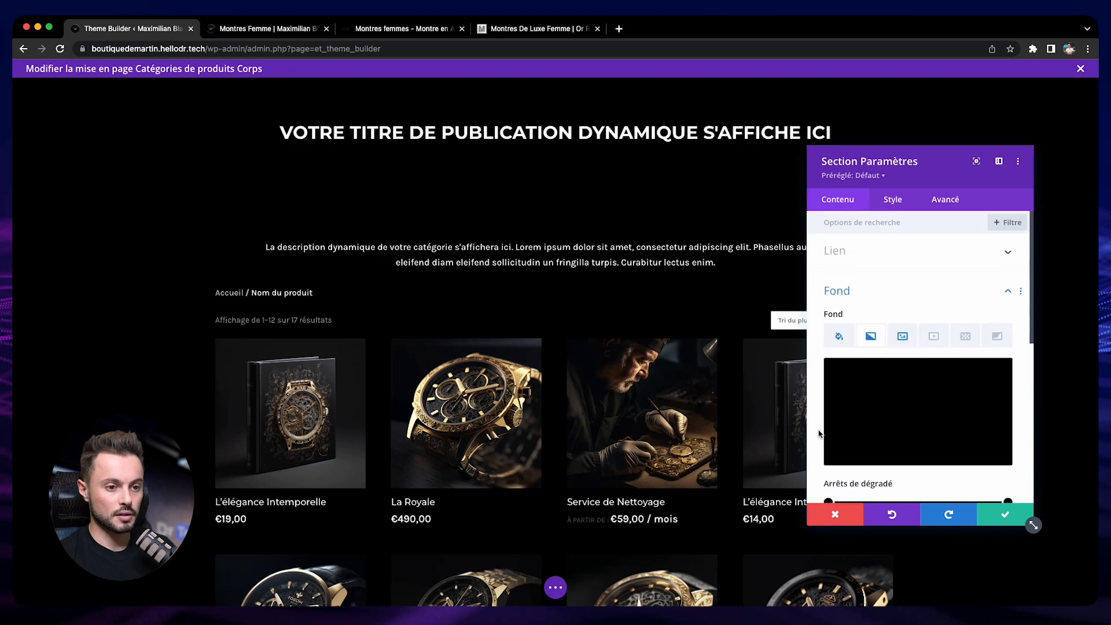
pyautogui.scroll(-2, 821, 433)
pyautogui.click(828, 424)
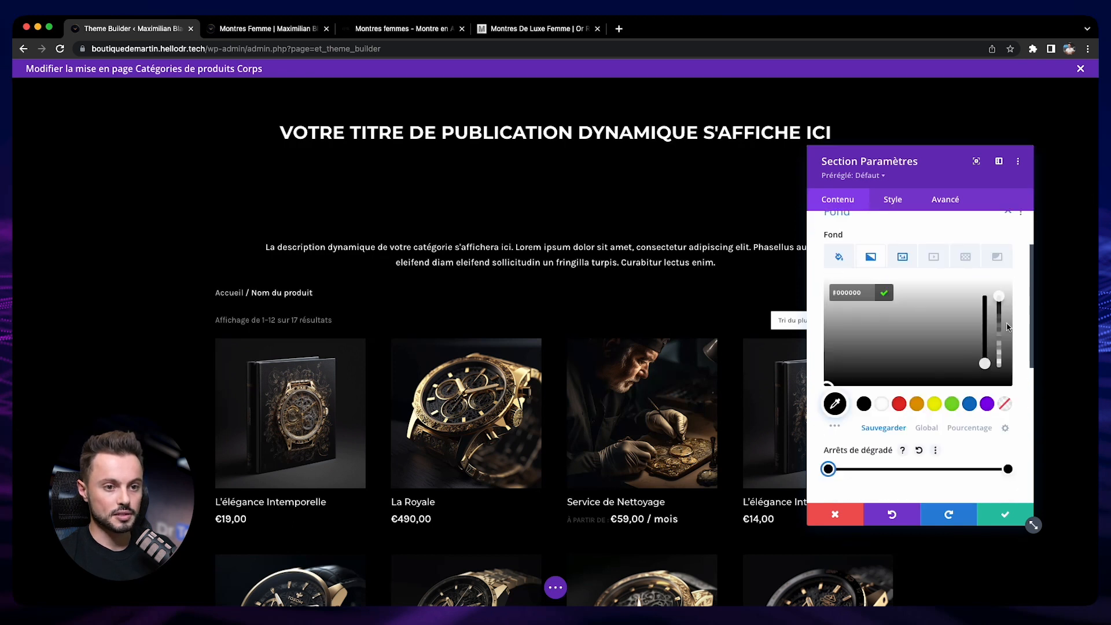
pyautogui.moveTo(999, 298); pyautogui.dragTo(1000, 342)
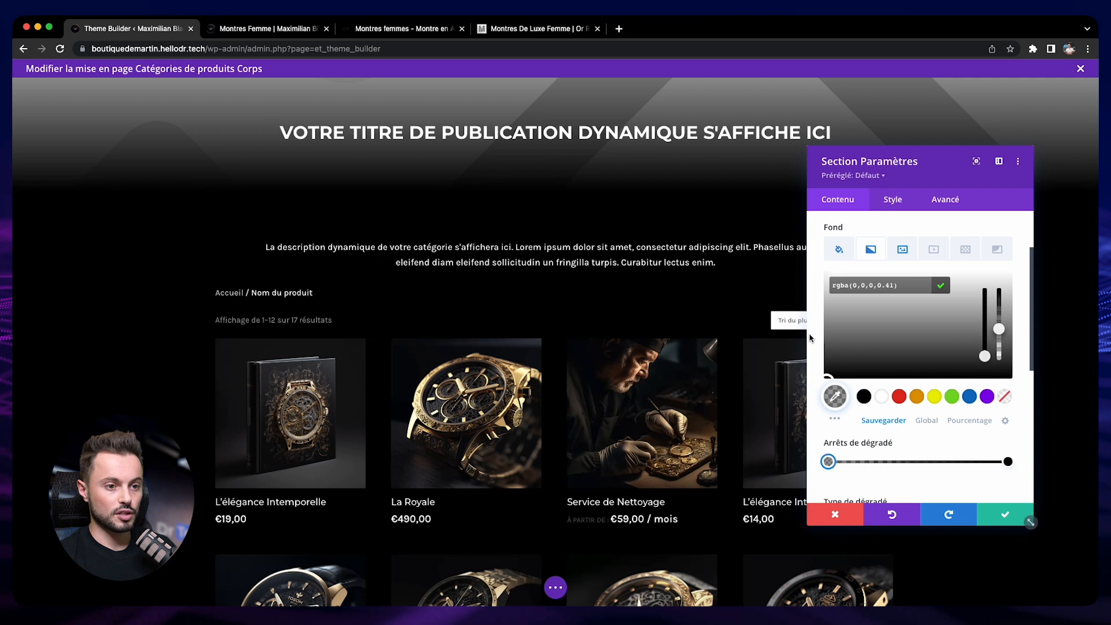
pyautogui.click(1007, 515)
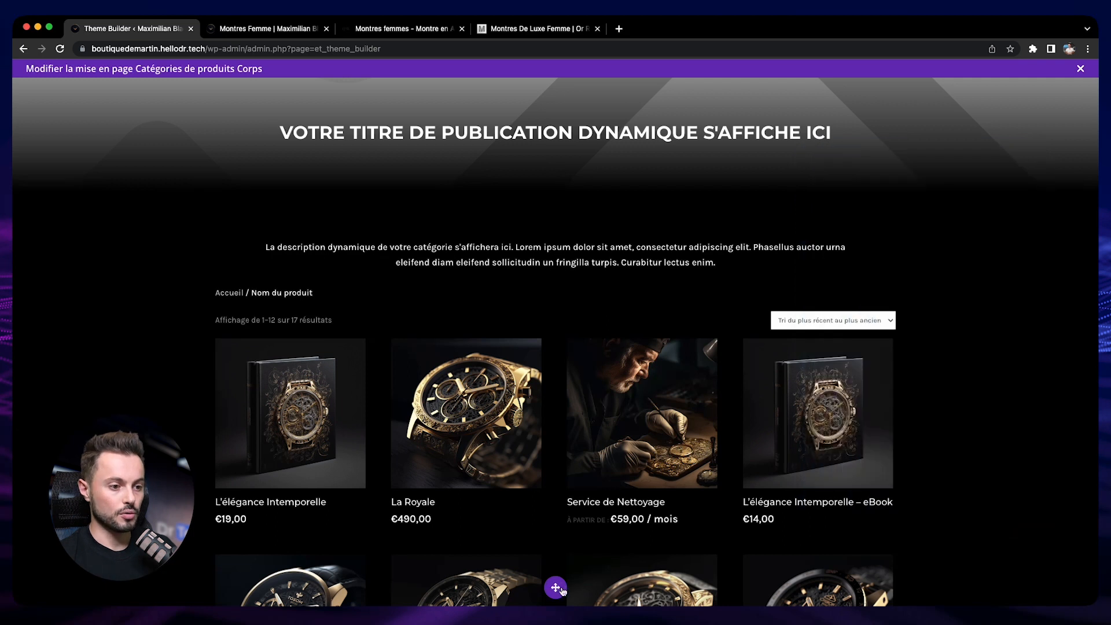
# Step: Save the layout and examine the refreshed Montres Femme category page on the live site
pyautogui.click(556, 588)
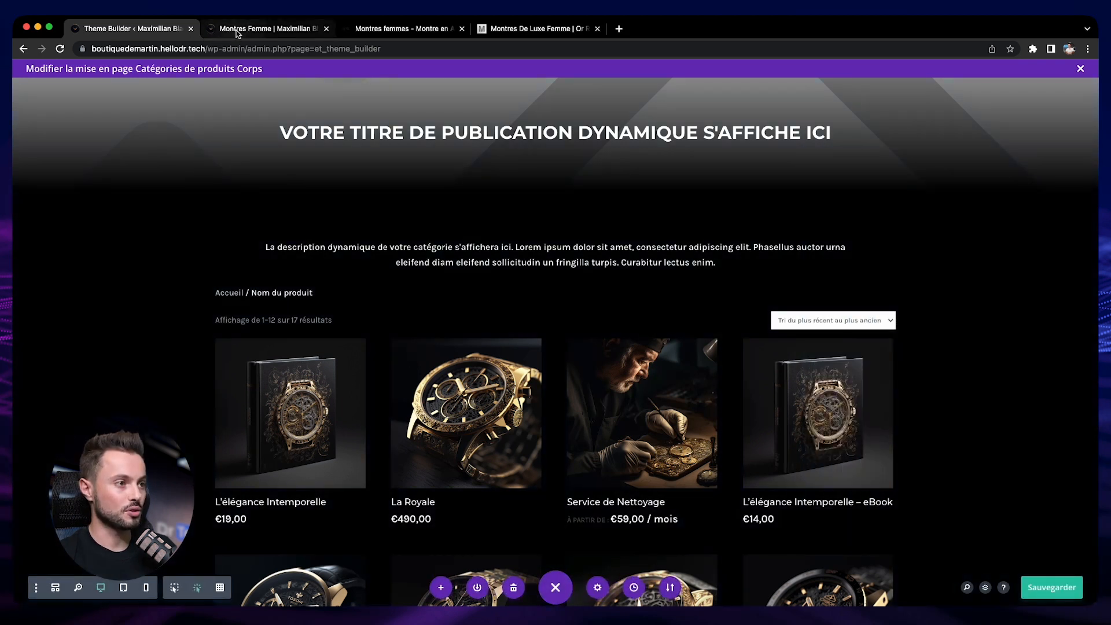
pyautogui.click(237, 30)
pyautogui.click(61, 49)
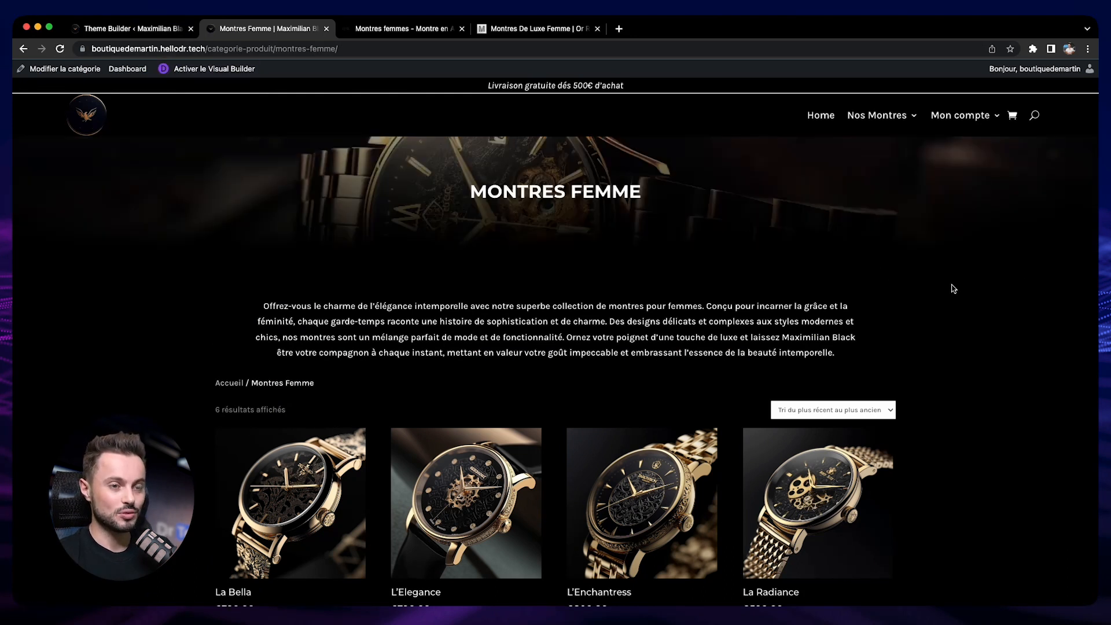
pyautogui.scroll(-5, 992, 299)
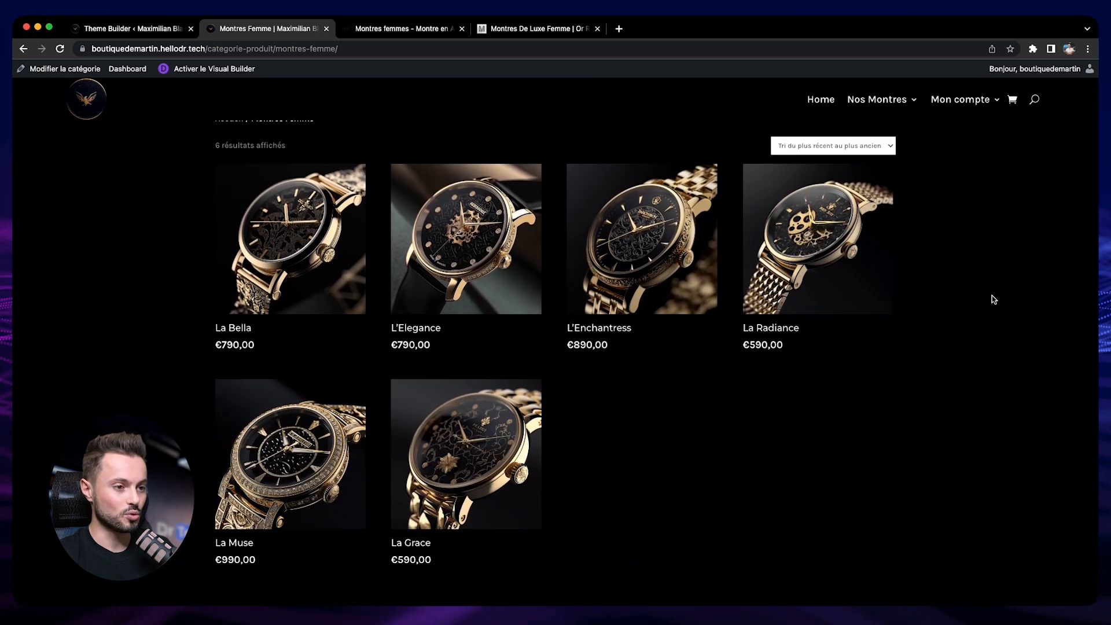
pyautogui.scroll(6, 995, 298)
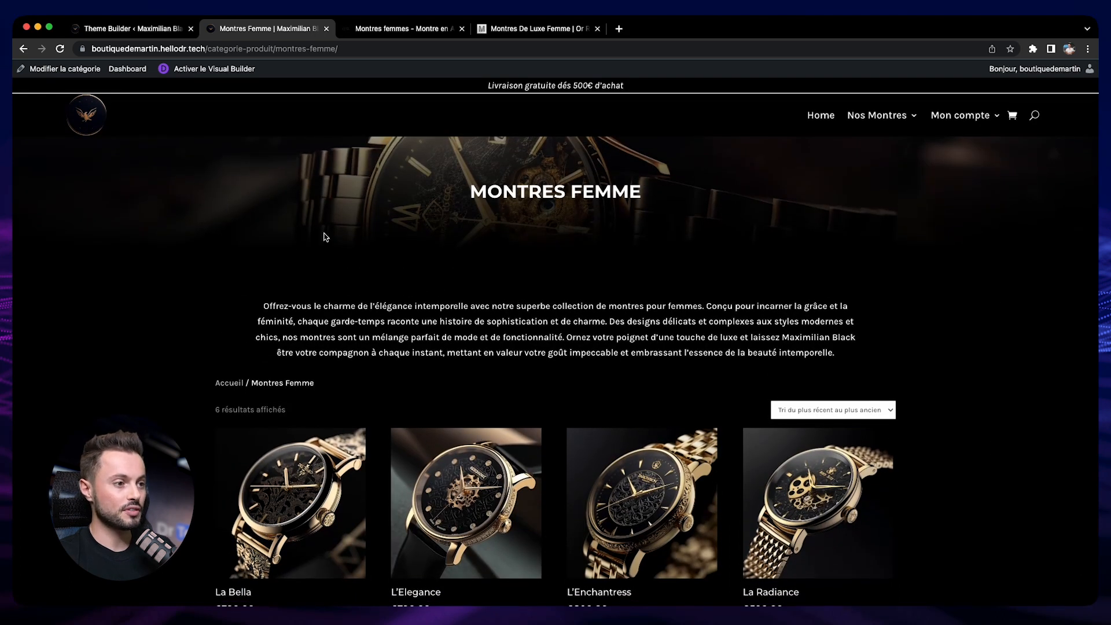
# Step: Back in the product category body layout, preview the tablet view and examine the banner, description and product grid
pyautogui.click(121, 30)
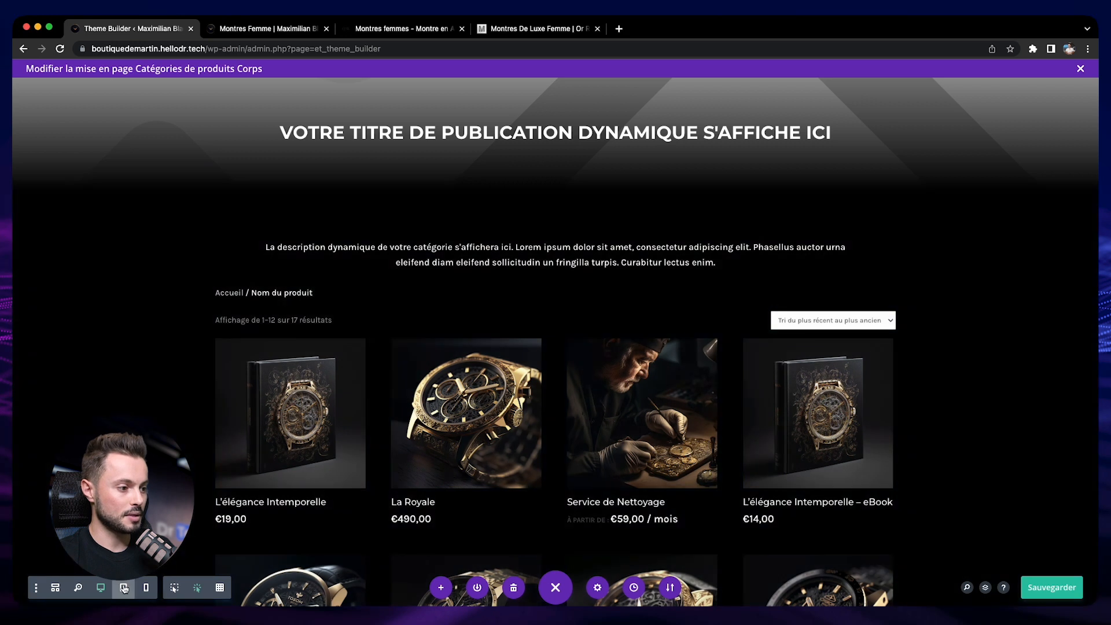
pyautogui.click(124, 587)
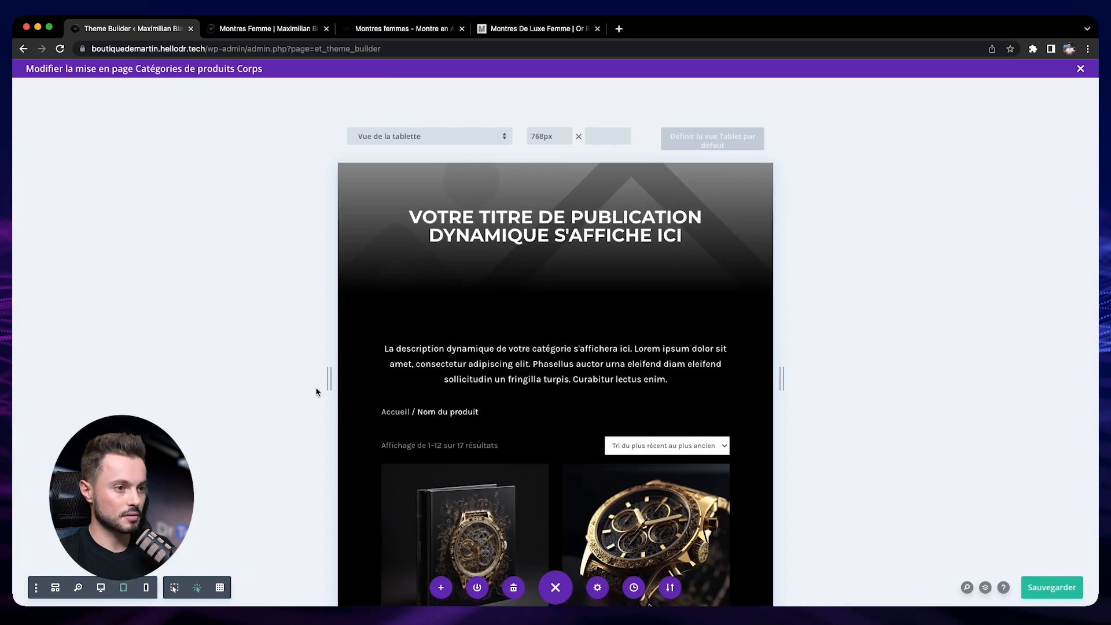
pyautogui.scroll(-10, 459, 376)
pyautogui.scroll(-10, 459, 391)
pyautogui.scroll(20, 463, 389)
pyautogui.scroll(1, 463, 389)
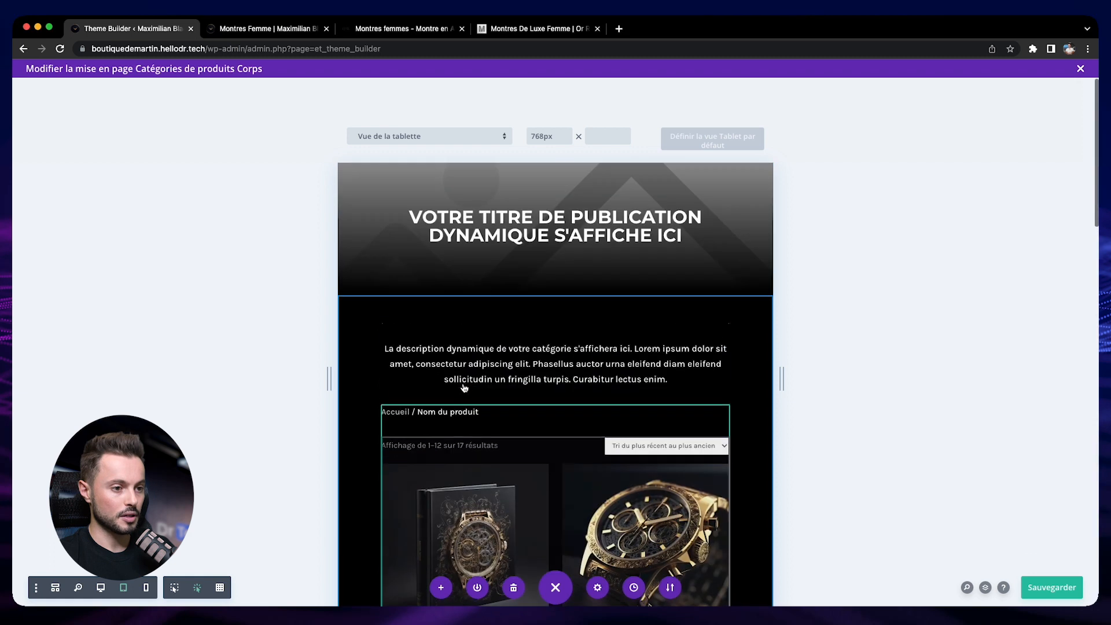
# Step: Switch the layout preview to the phone view and examine the whole category page
pyautogui.click(146, 587)
pyautogui.scroll(-15, 566, 420)
pyautogui.scroll(15, 566, 421)
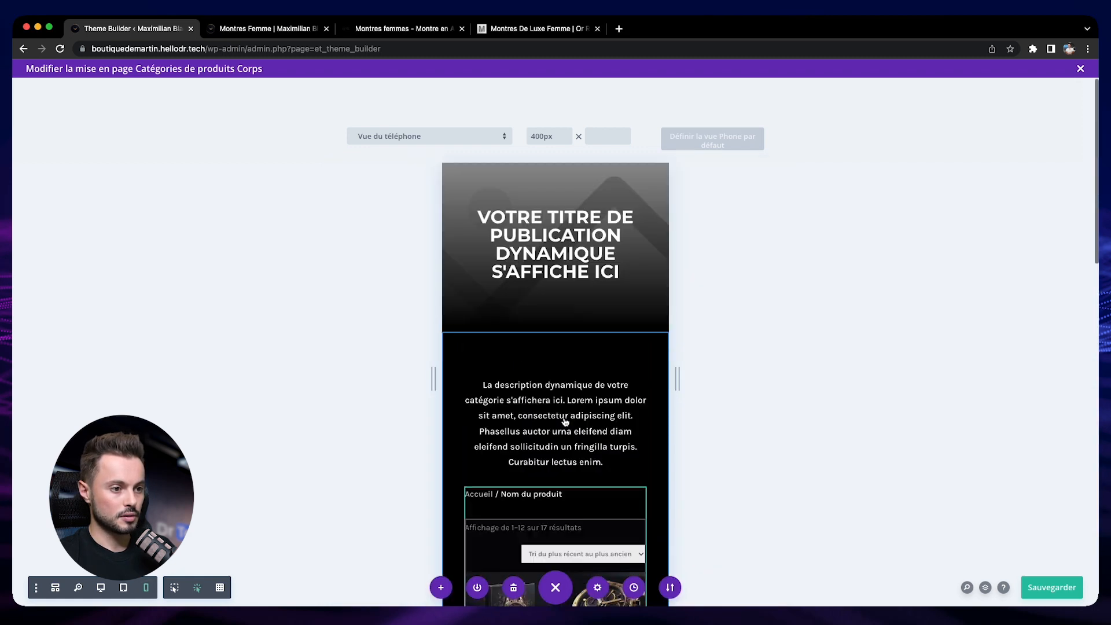